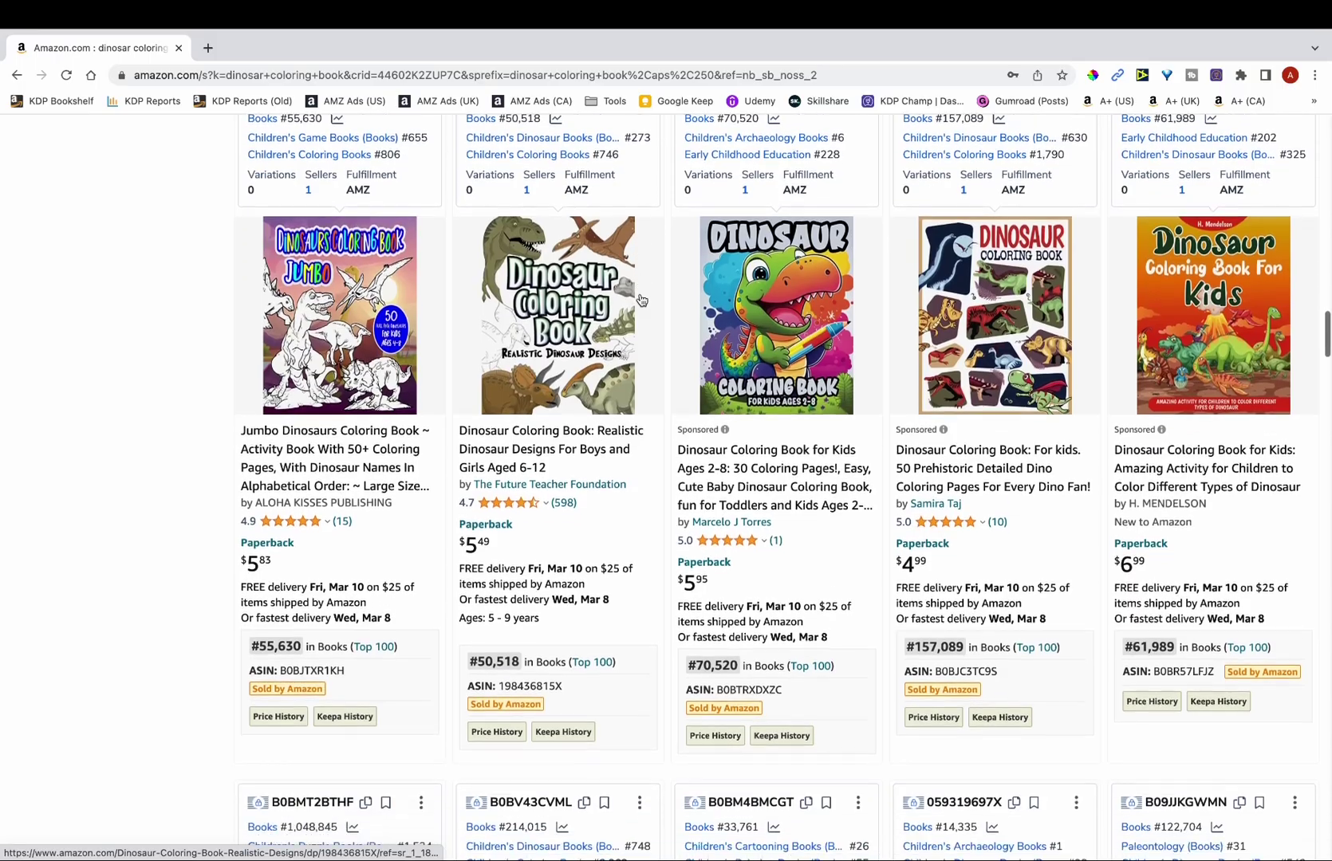
# Scroll the dinosaur coloring book results down to the Dinosaur coloring book kids listing
pyautogui.scroll(-6, 638, 299)
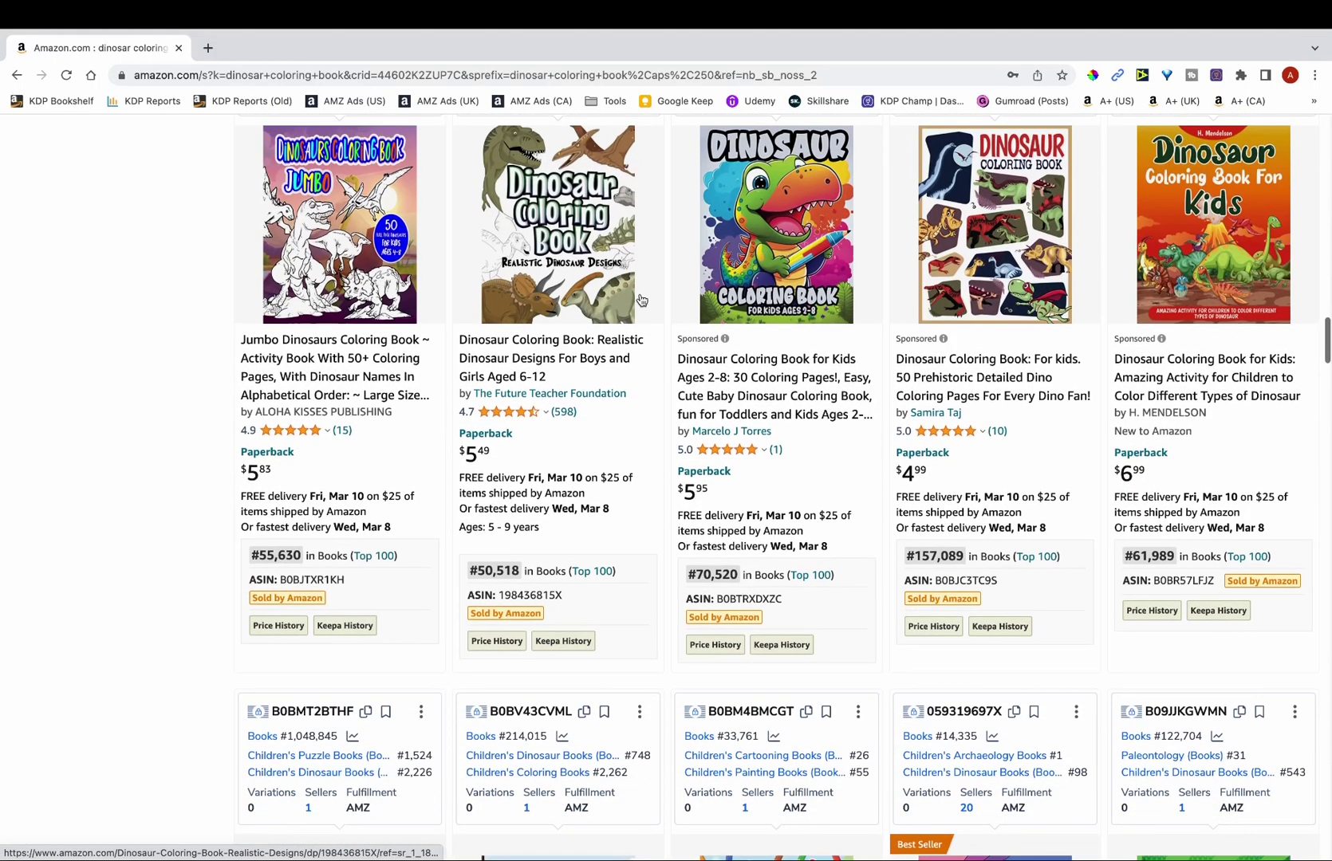
pyautogui.scroll(-2, 640, 299)
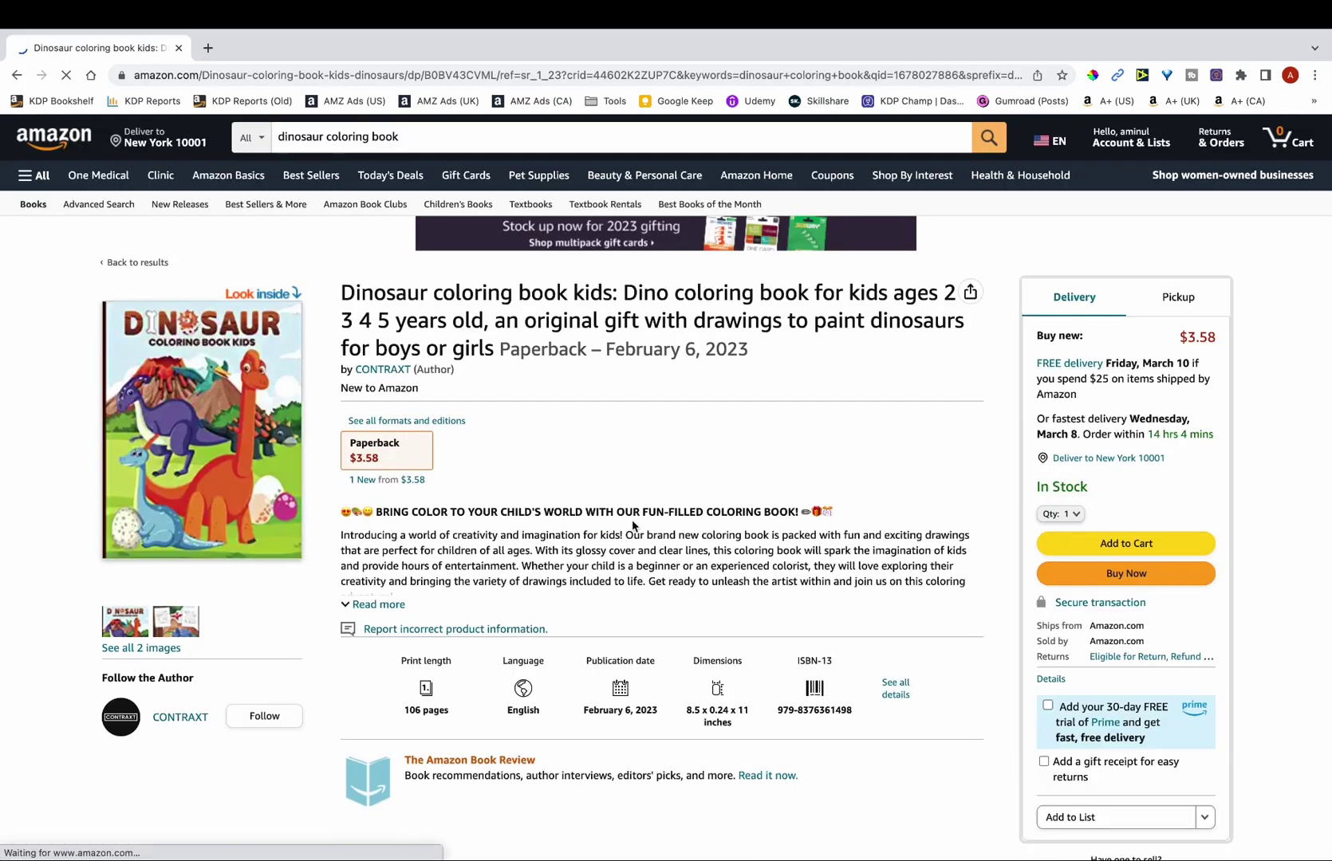
# Go back from the dinosaur book page to the camping journal results and scroll them
pyautogui.click(1111, 546)
pyautogui.hotkey('alt', 'Left')
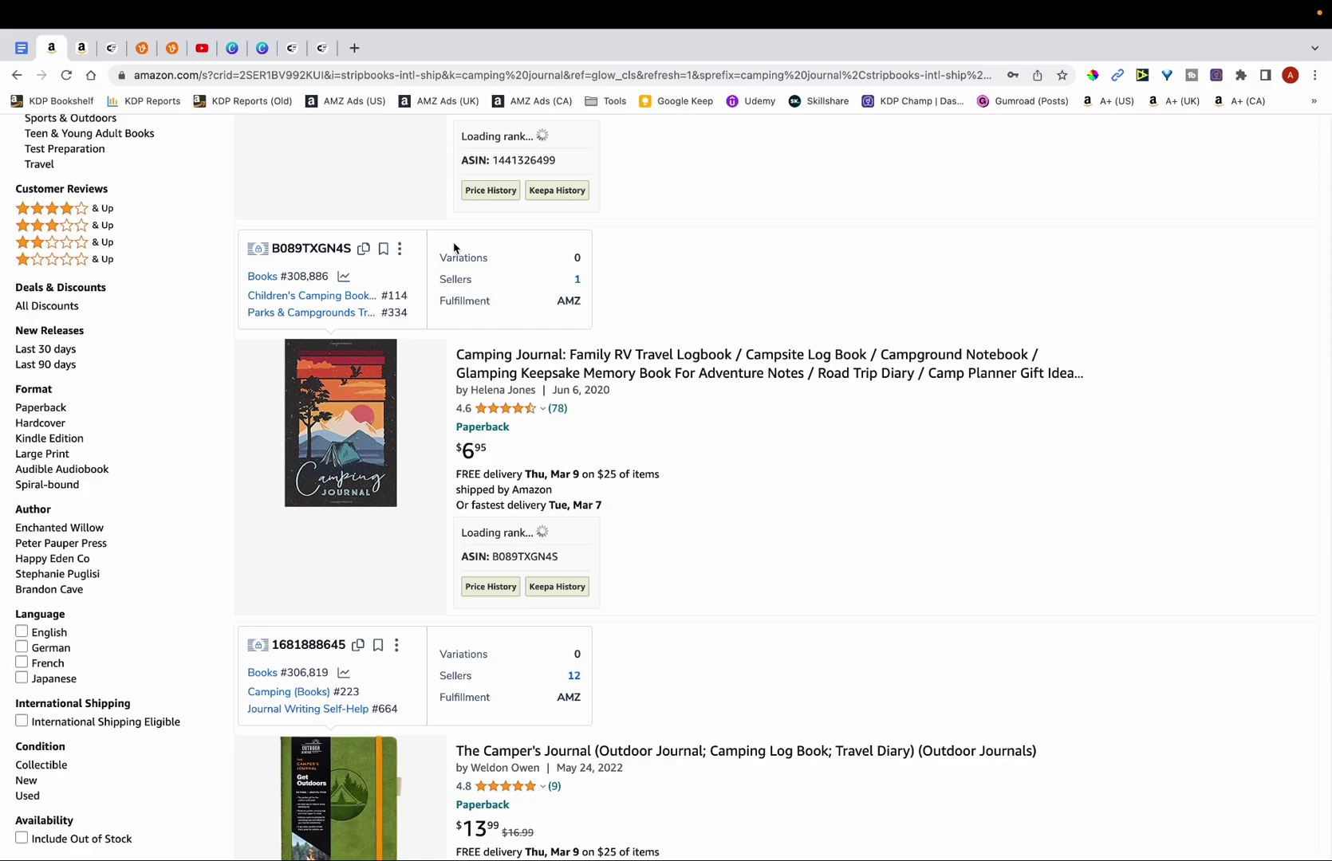
pyautogui.scroll(-5, 454, 248)
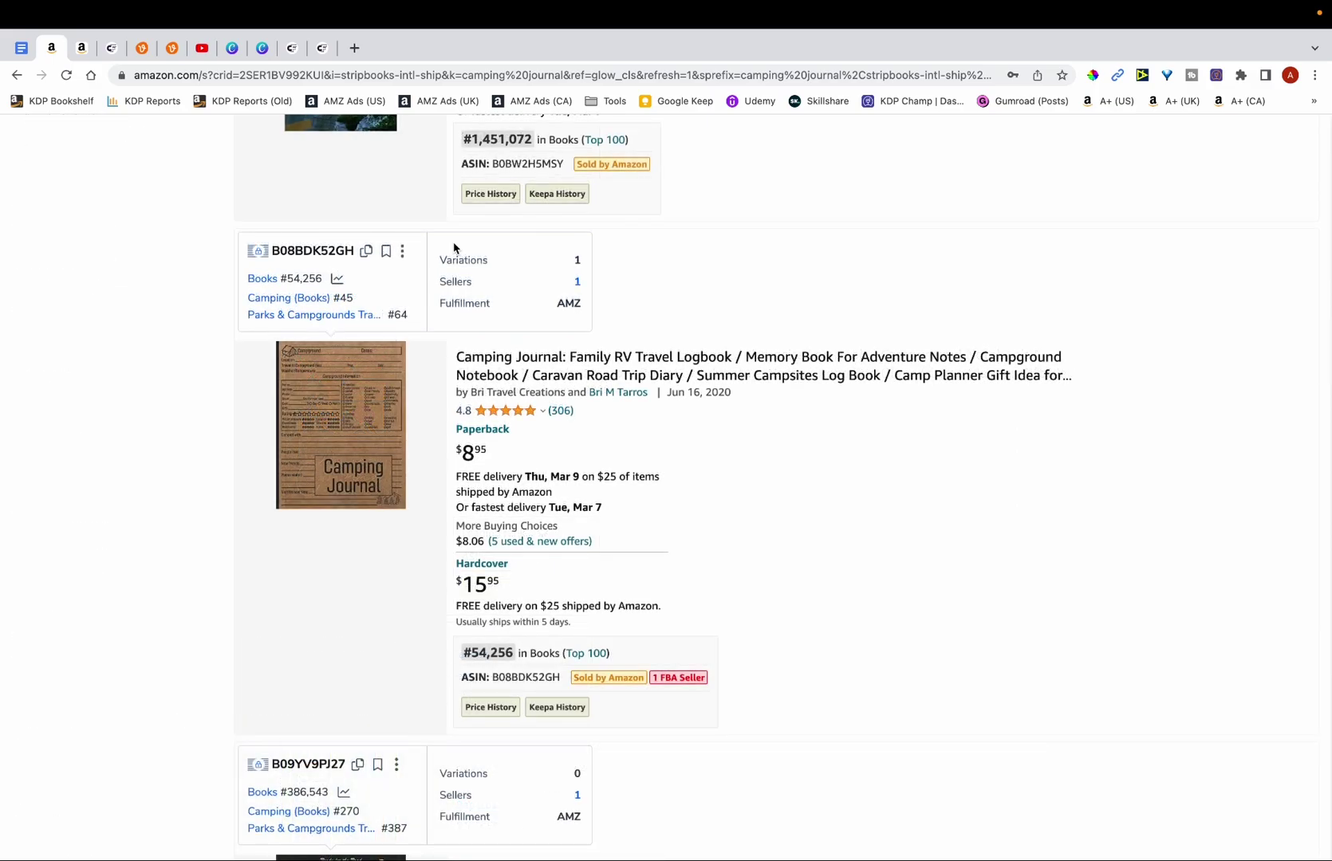
# Check the camping journal listings' product details, then switch to the camping tshirt results tab
pyautogui.scroll(-5, 454, 248)
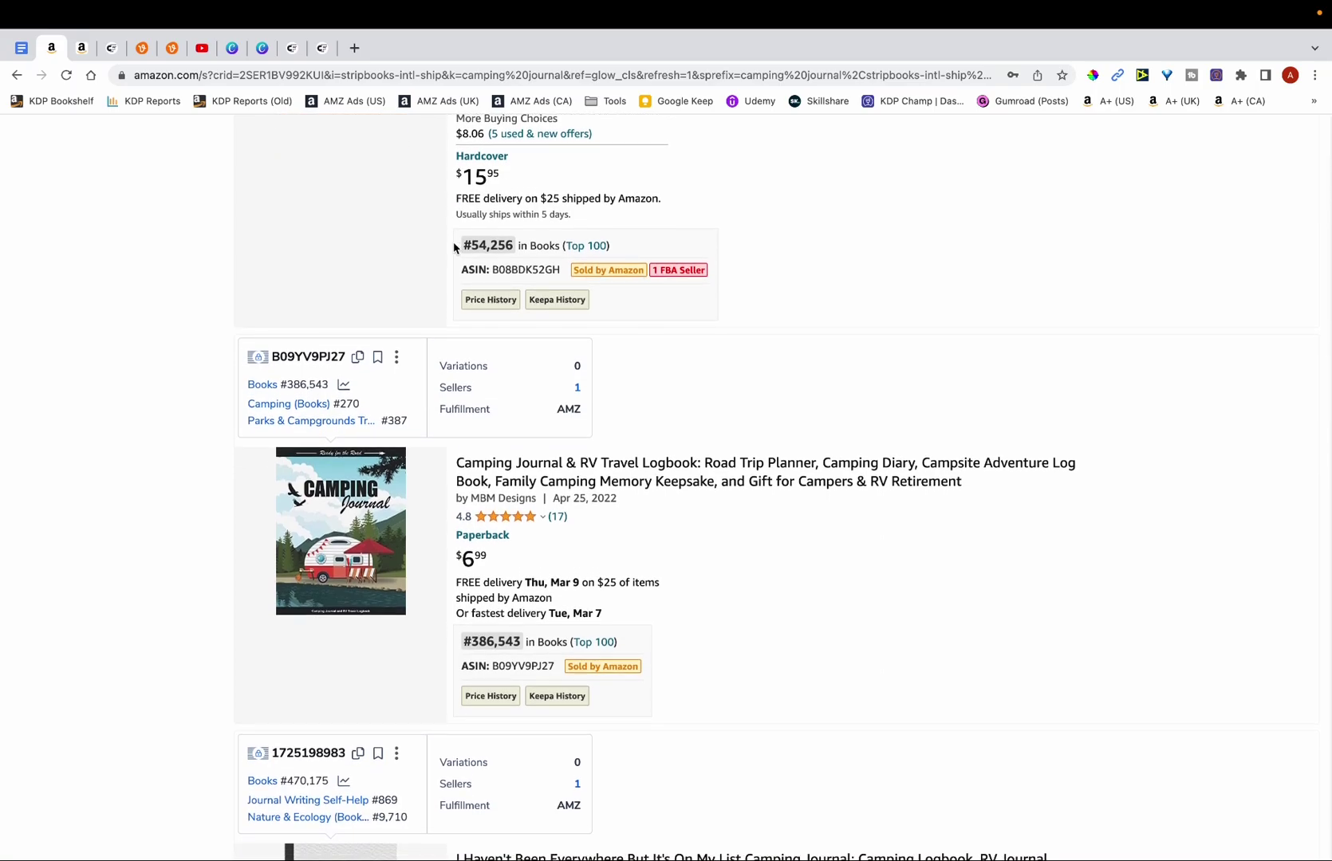
pyautogui.scroll(-3, 453, 248)
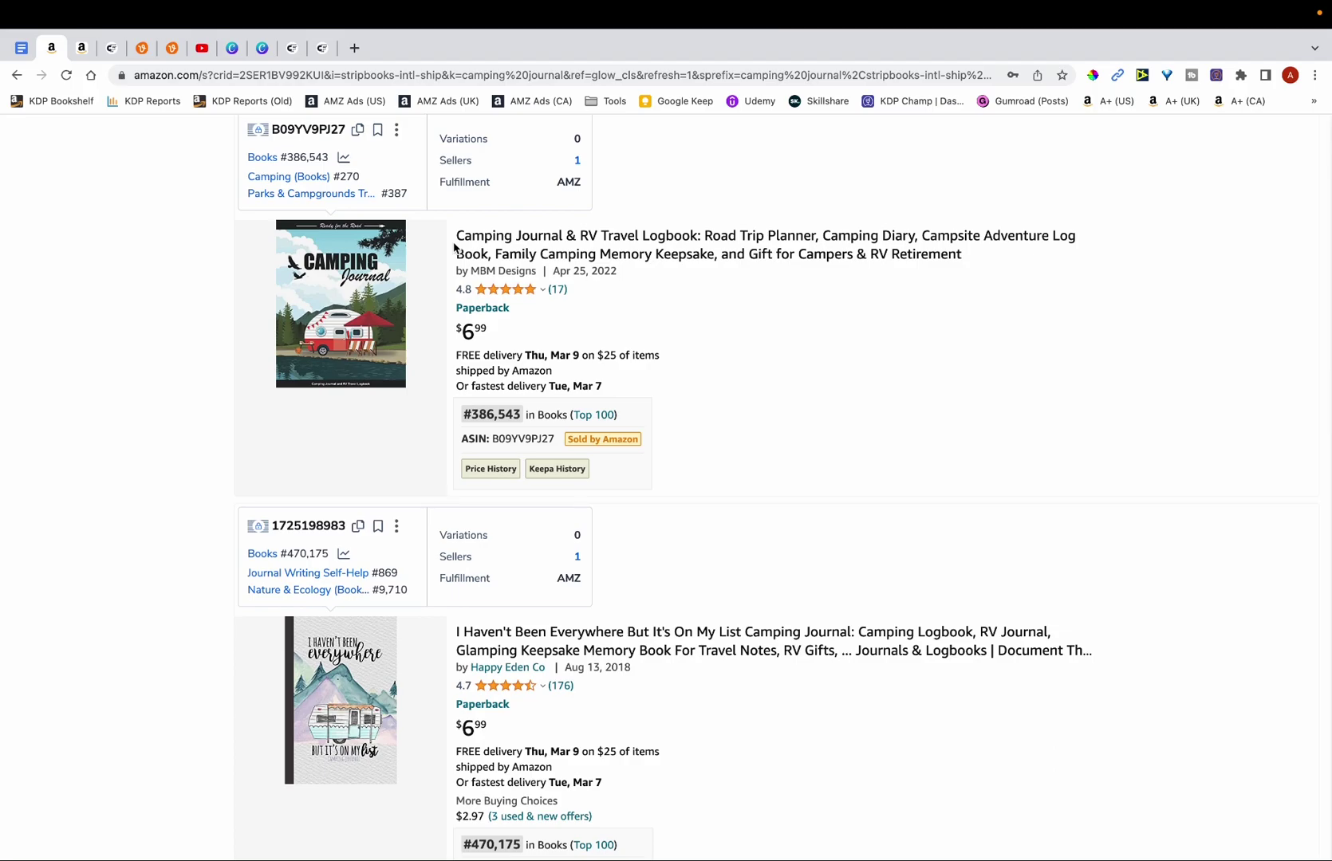
pyautogui.moveTo(423, 272)
pyautogui.scroll(5, 366, 289)
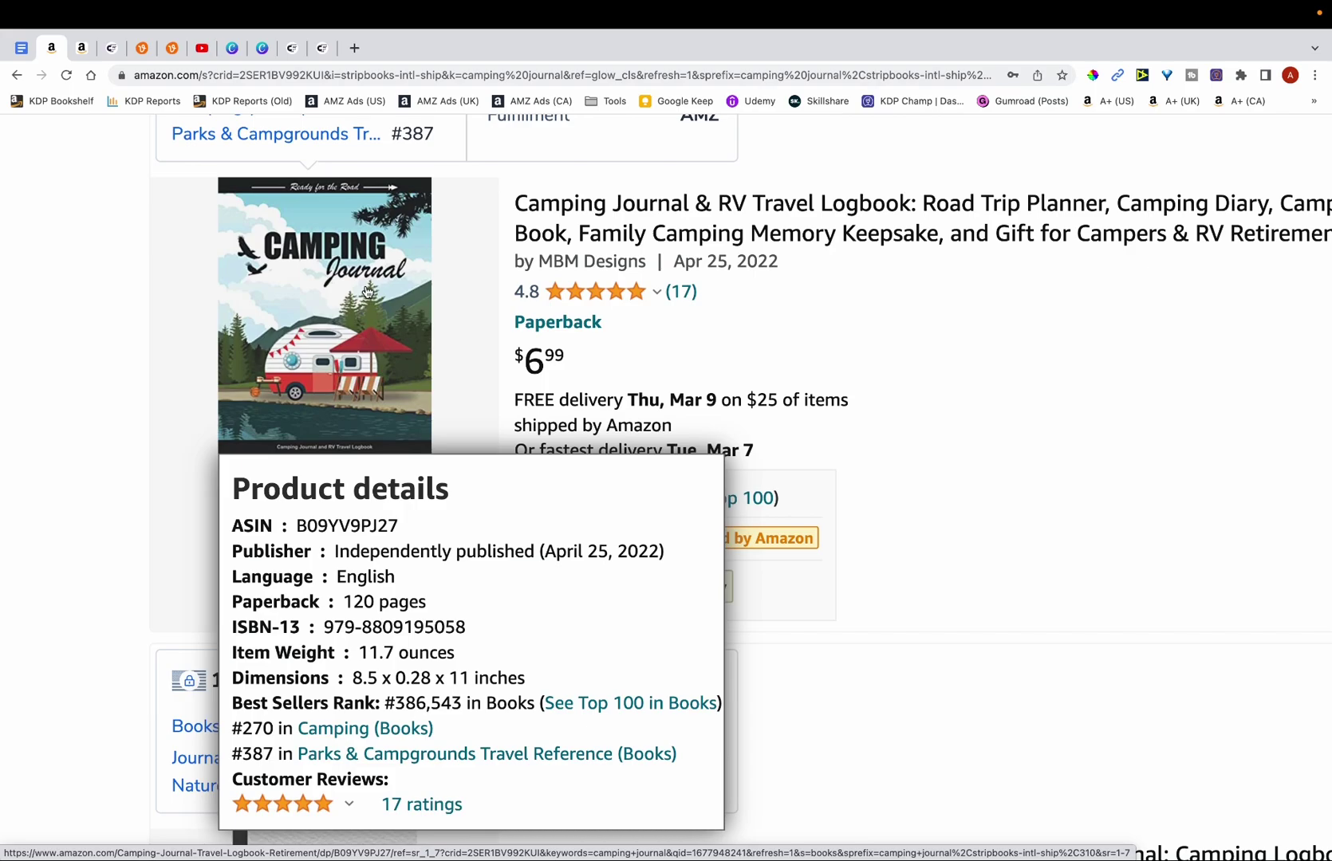
pyautogui.scroll(-5, 369, 287)
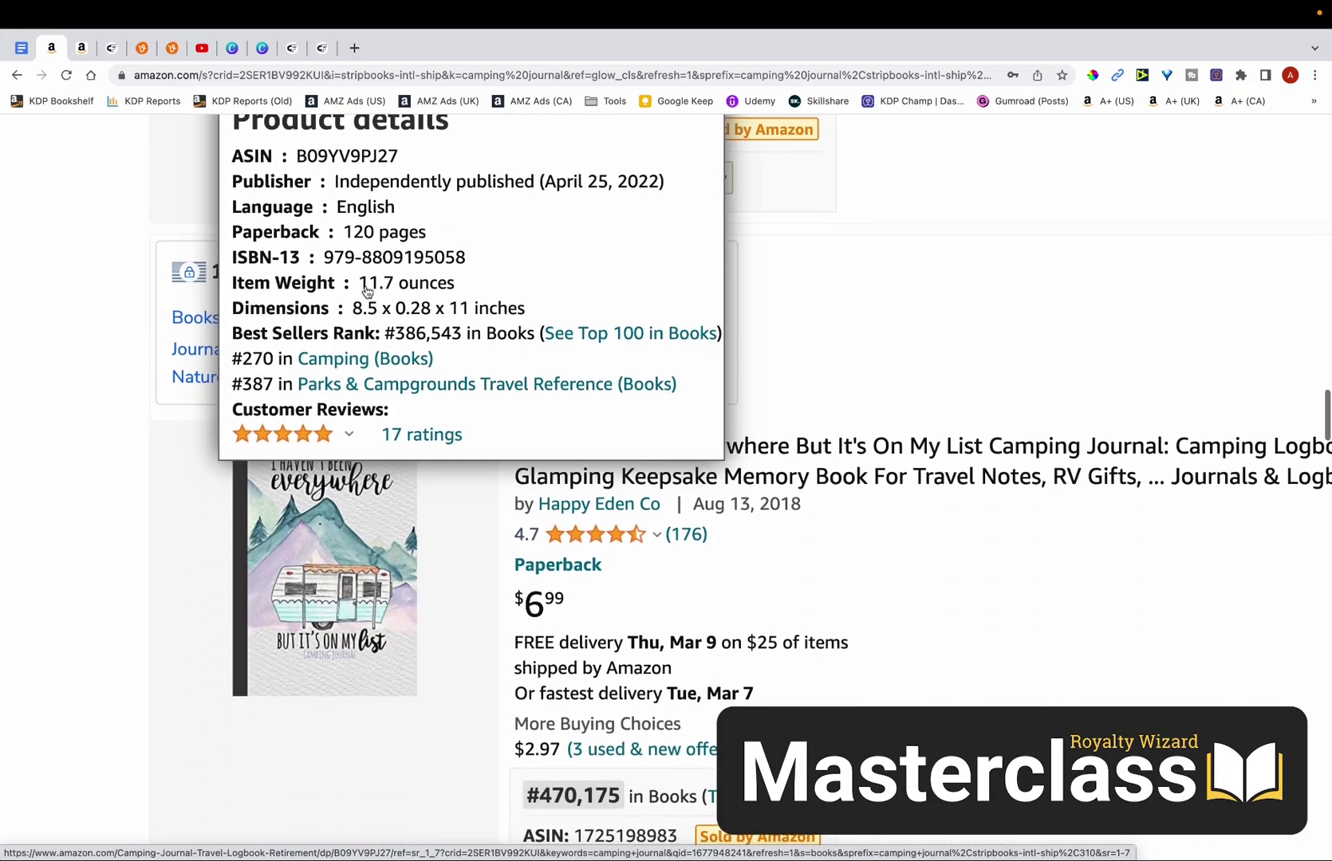
pyautogui.scroll(-5, 168, 392)
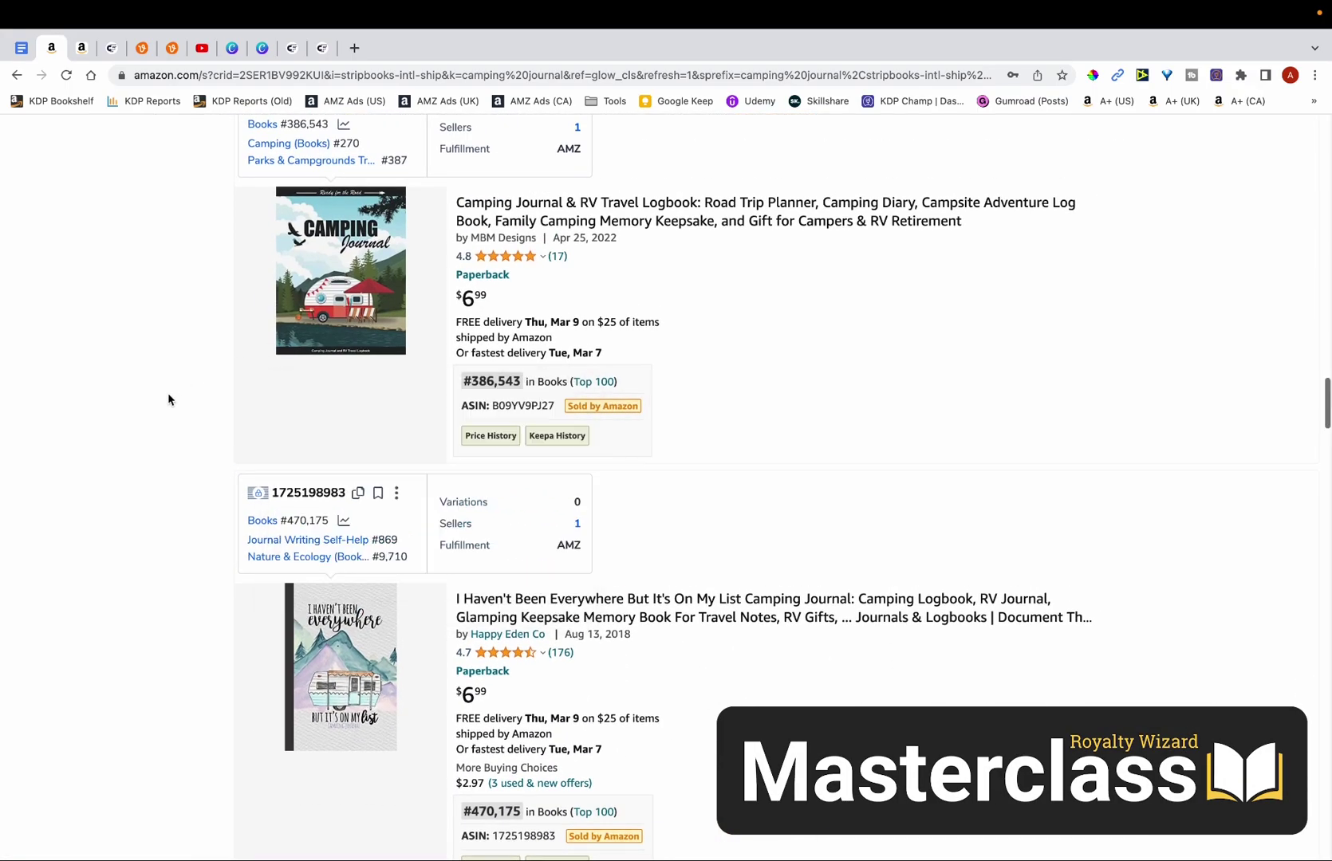
pyautogui.scroll(-1, 168, 393)
pyautogui.scroll(-6, 168, 392)
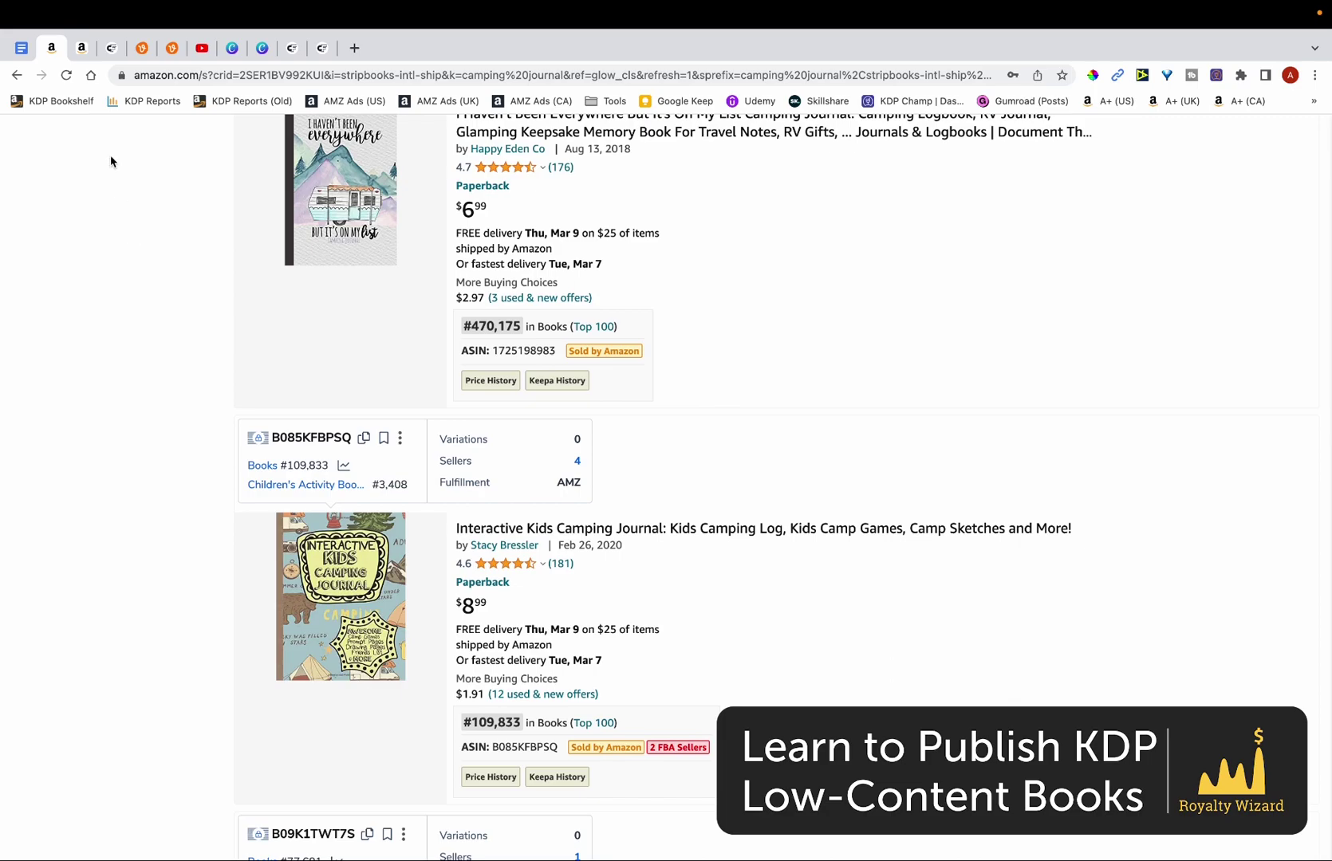
pyautogui.click(85, 49)
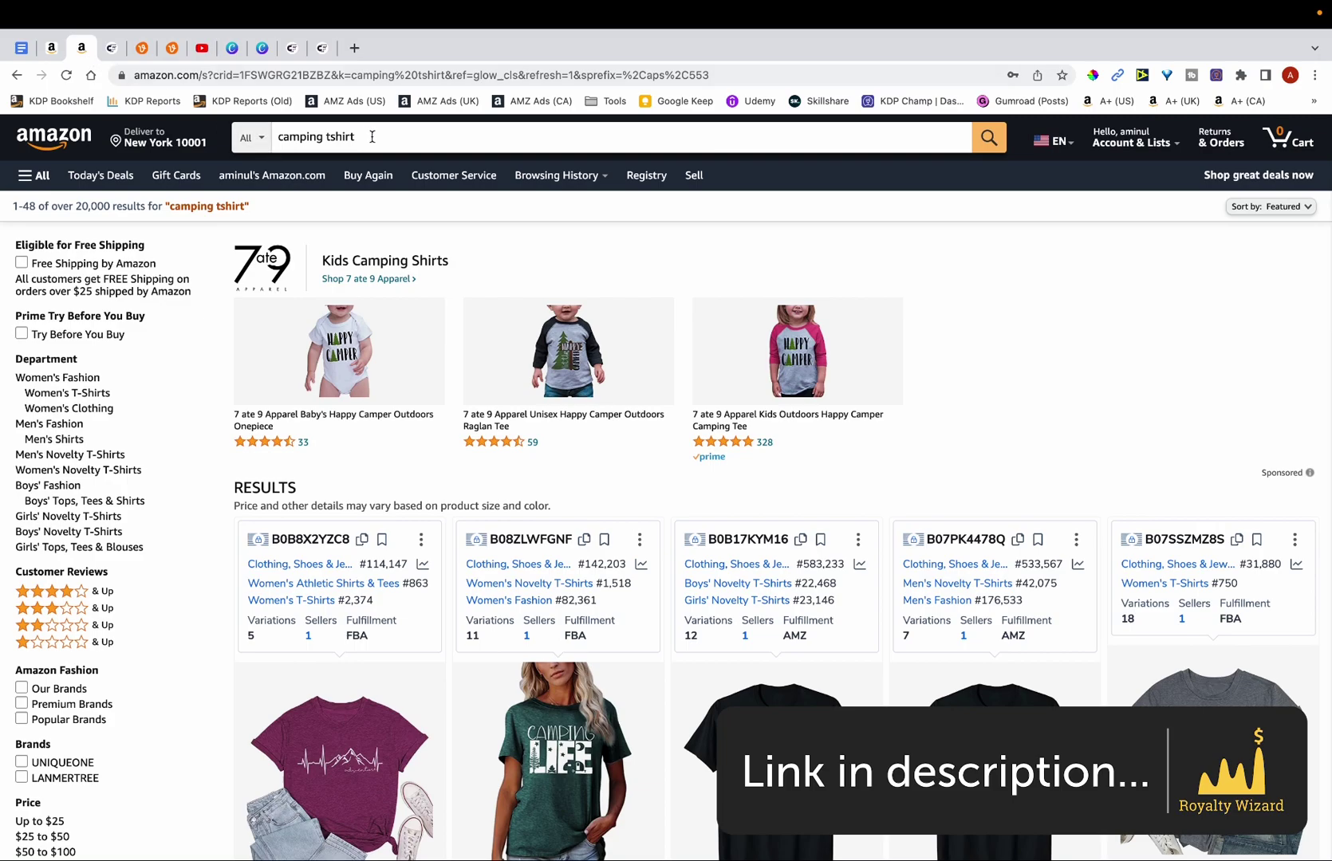
pyautogui.scroll(-4, 407, 337)
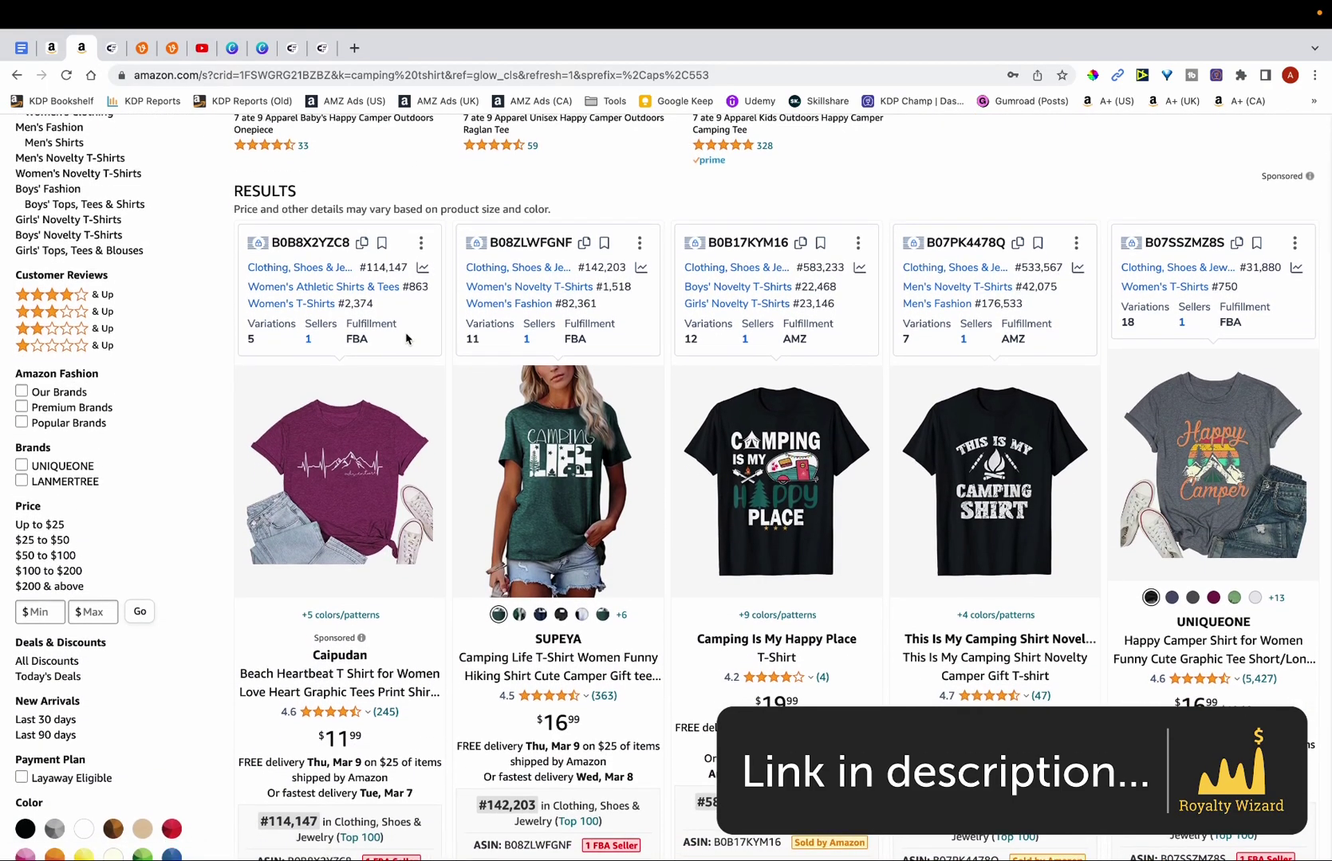
pyautogui.scroll(-3, 407, 338)
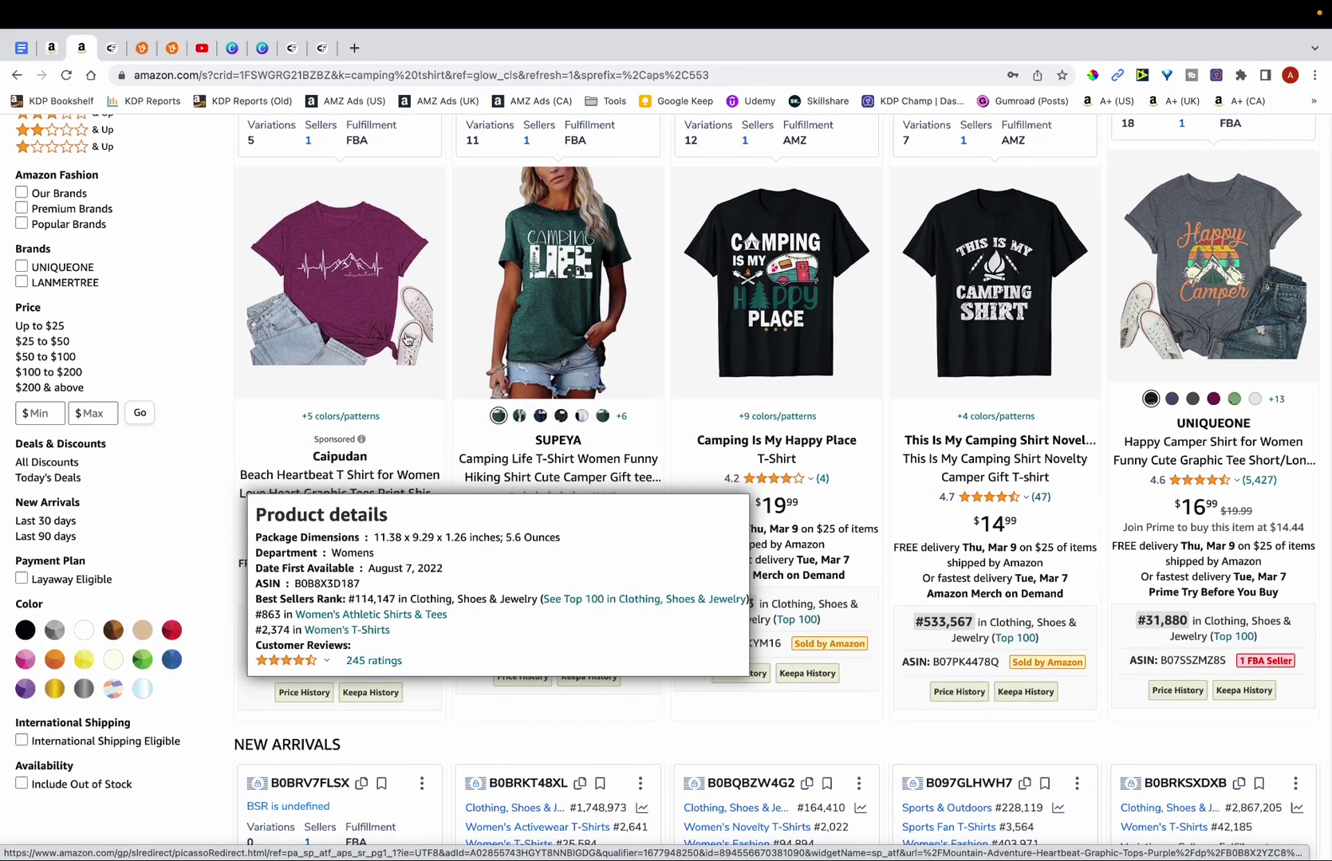
pyautogui.scroll(-7, 407, 338)
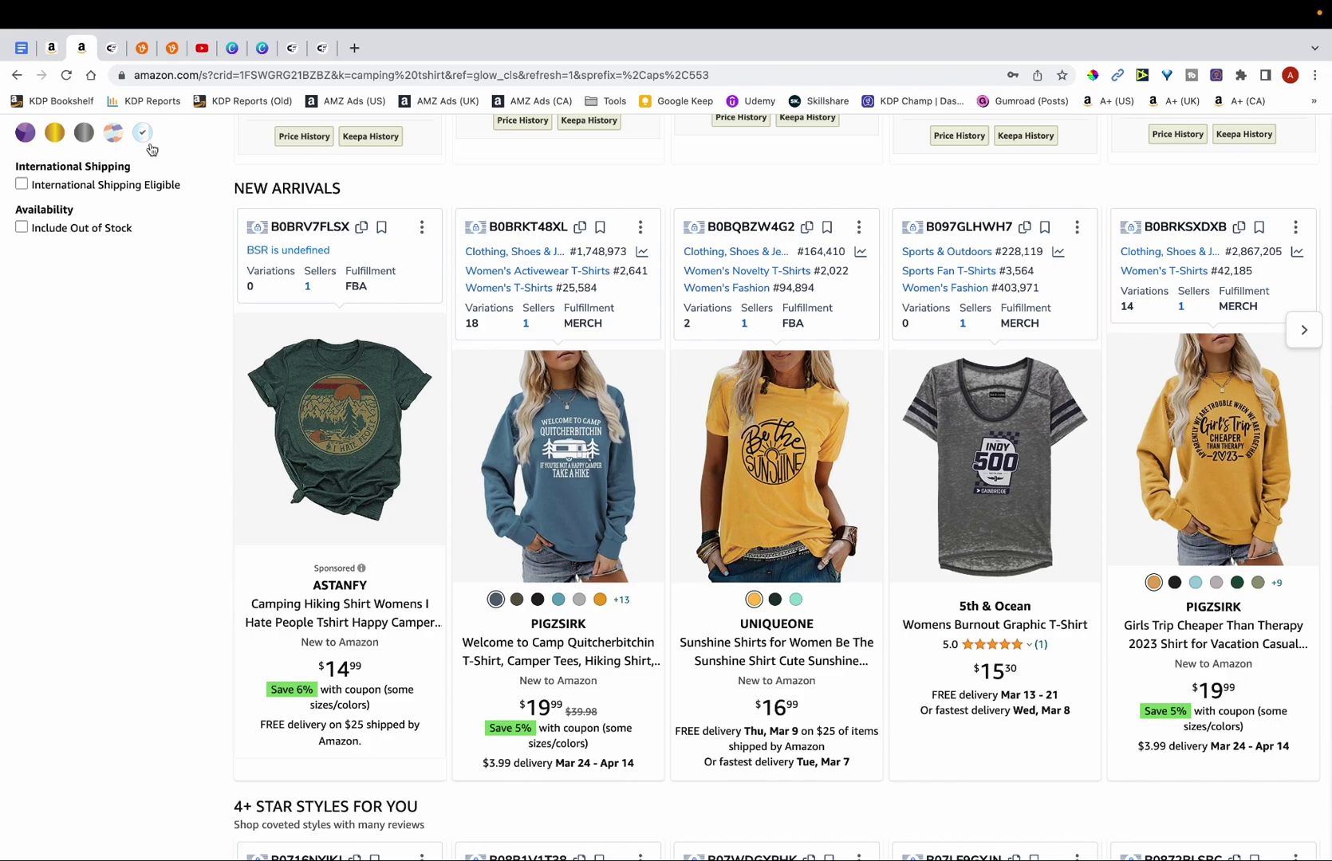
# Browse the camping graphics on Creative Fabrica and Vecteezy for ideas
pyautogui.click(114, 51)
pyautogui.click(142, 49)
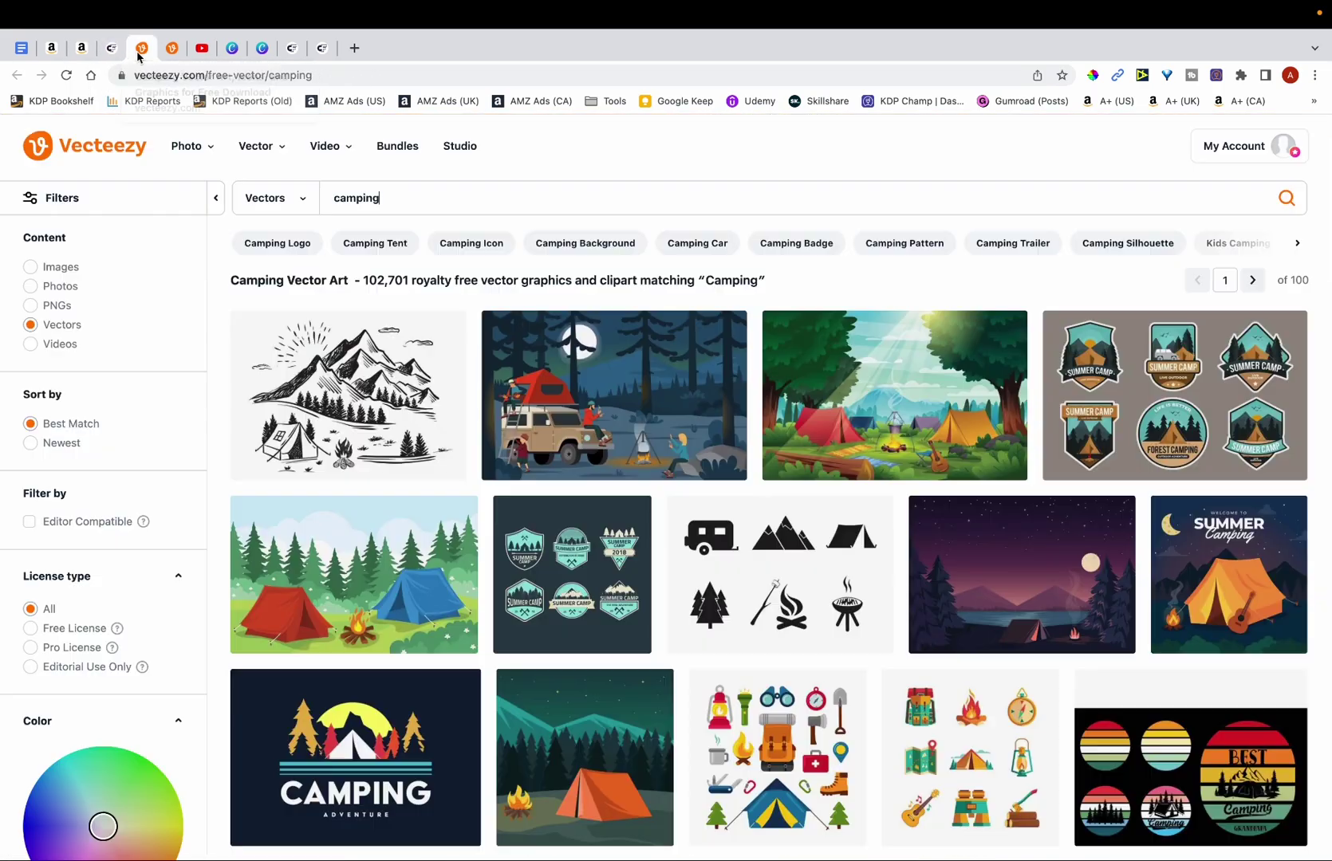
pyautogui.click(122, 53)
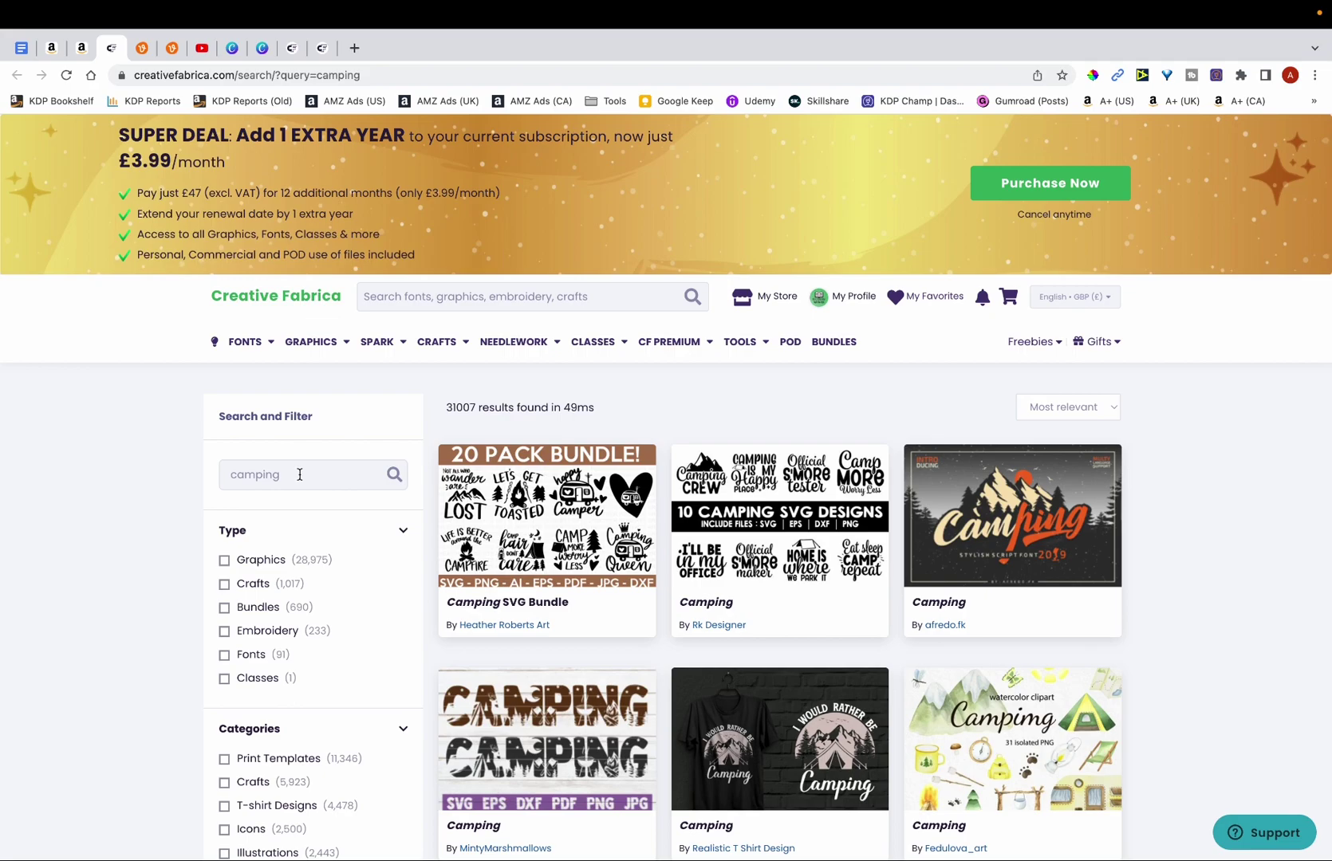
pyautogui.scroll(-6, 666, 487)
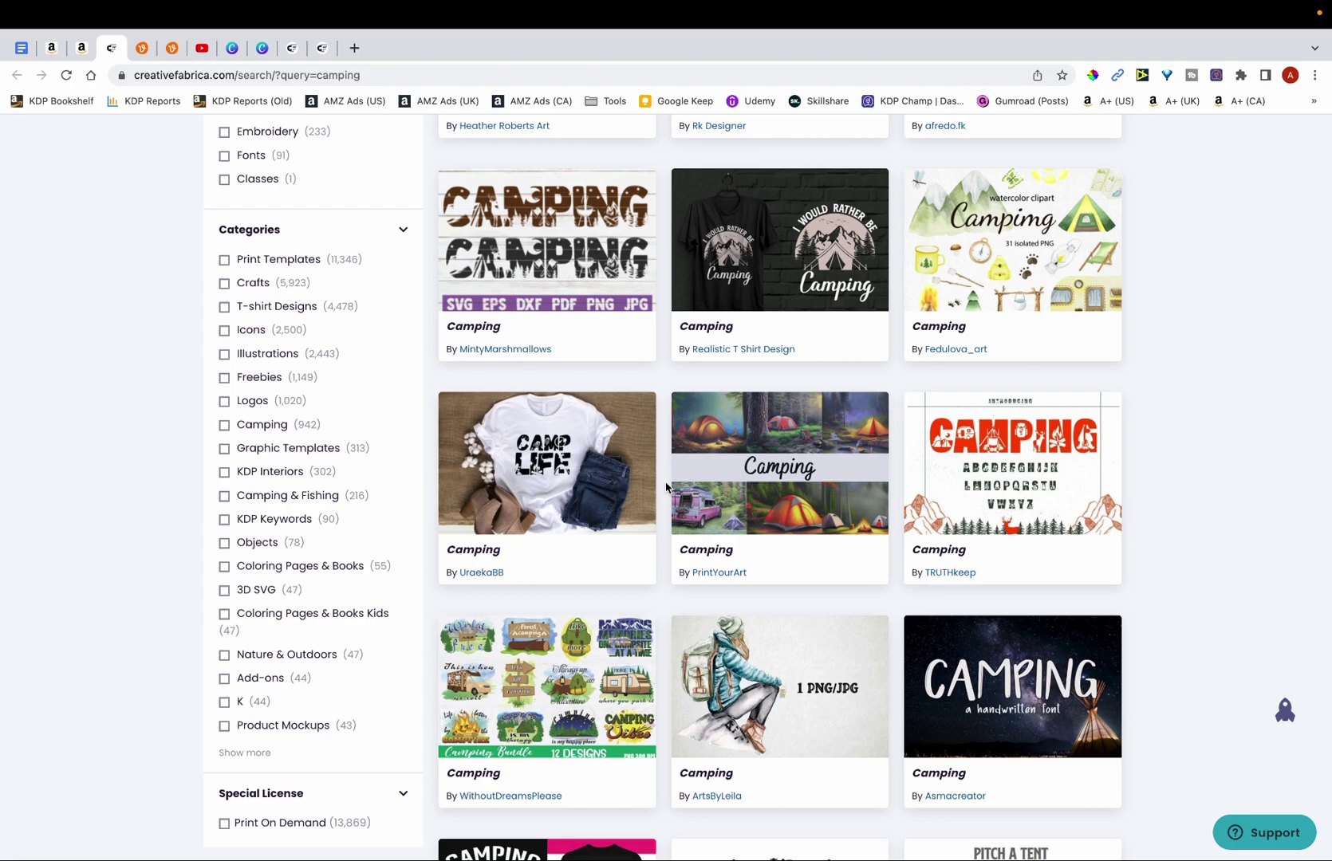
pyautogui.scroll(-4, 666, 487)
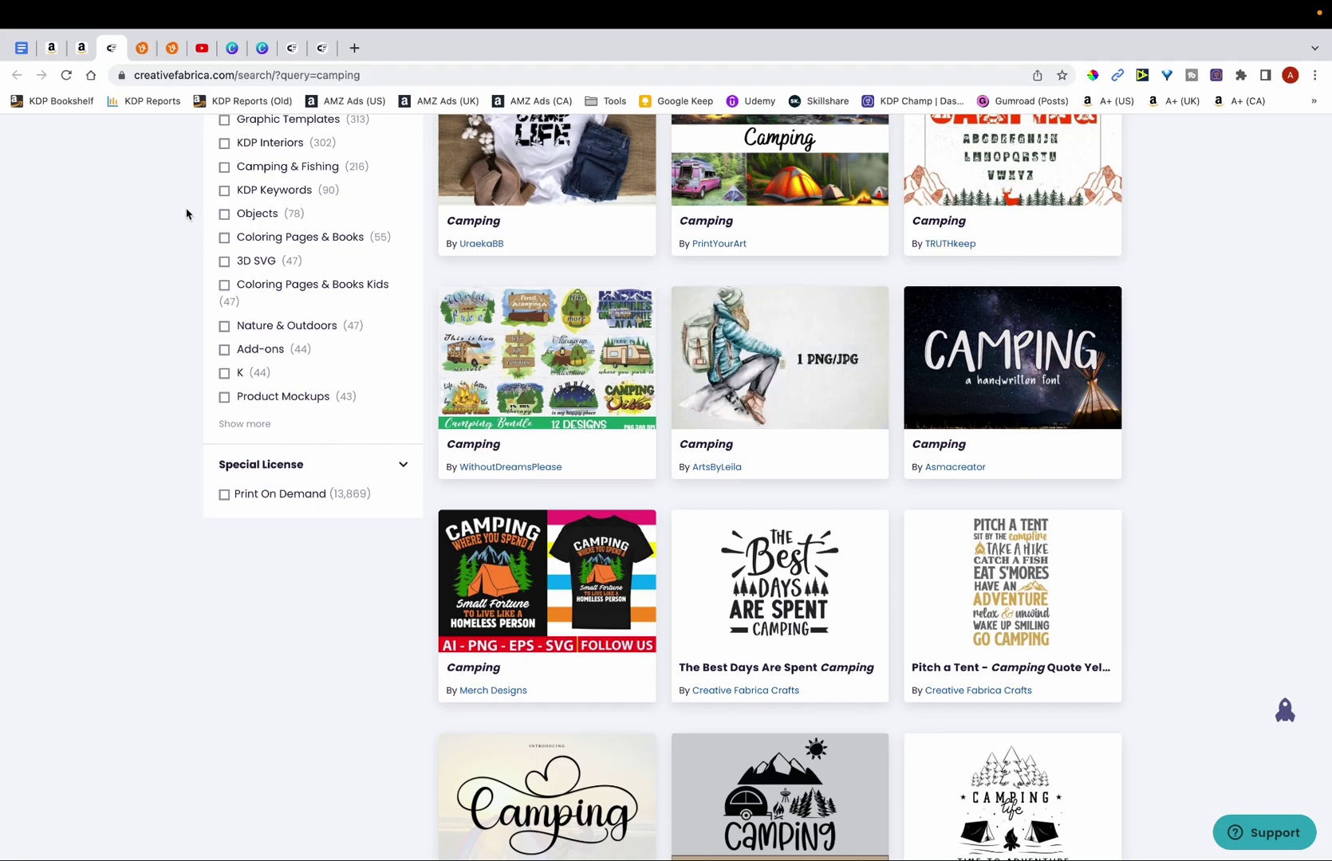
# View the Camping Life T-shirt vector page, then return to the Camping Journal Cover (YT) design
pyautogui.click(142, 48)
pyautogui.click(172, 47)
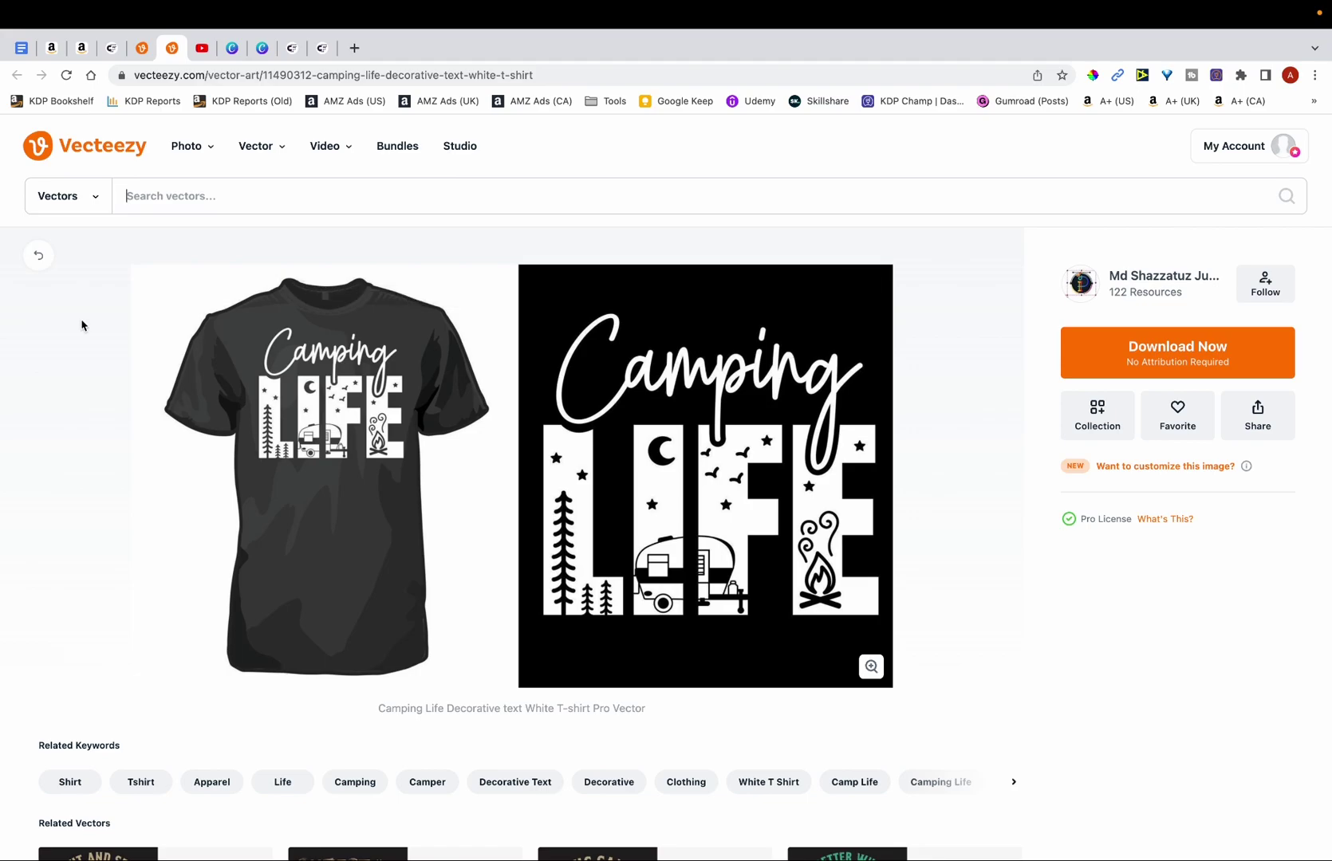
pyautogui.click(262, 48)
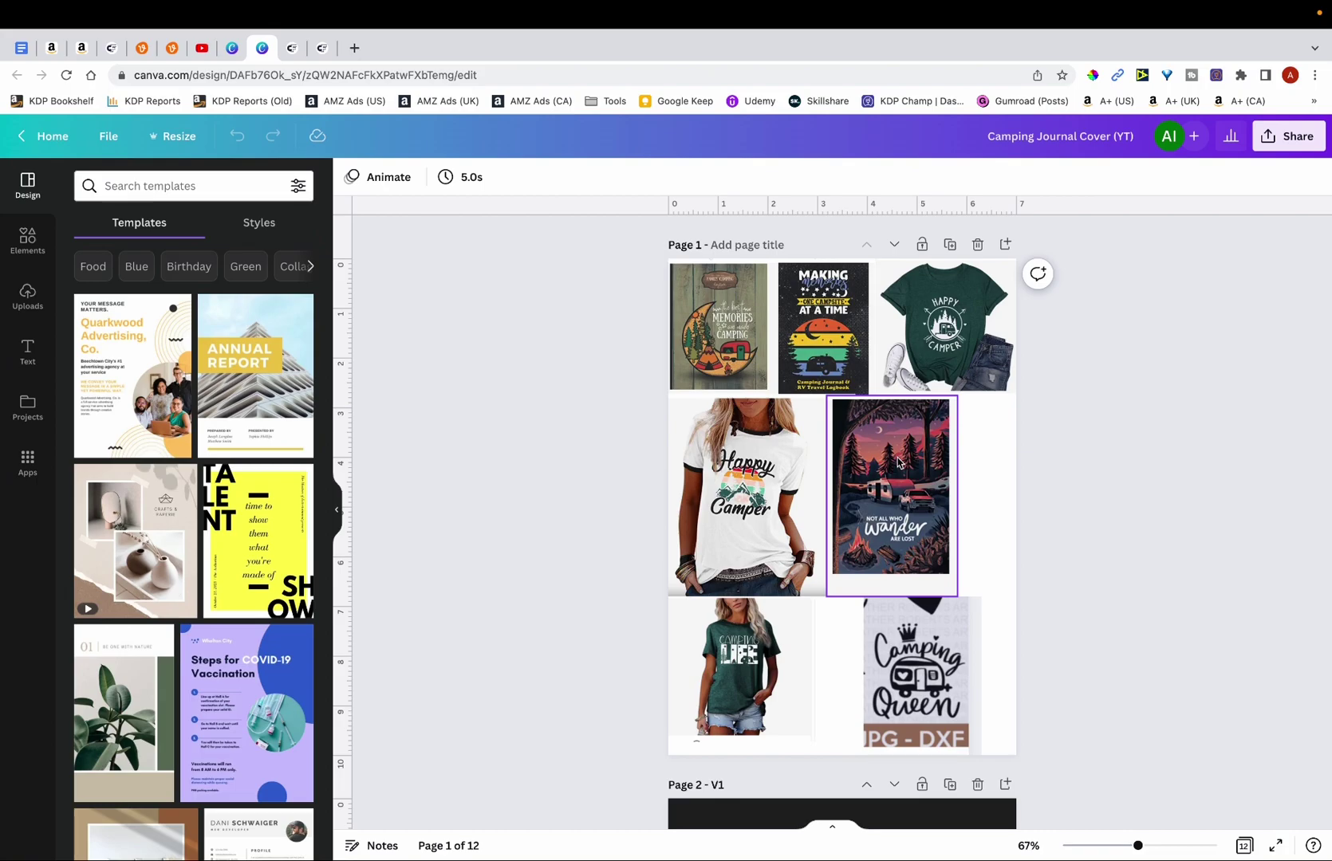
pyautogui.scroll(3, 1017, 401)
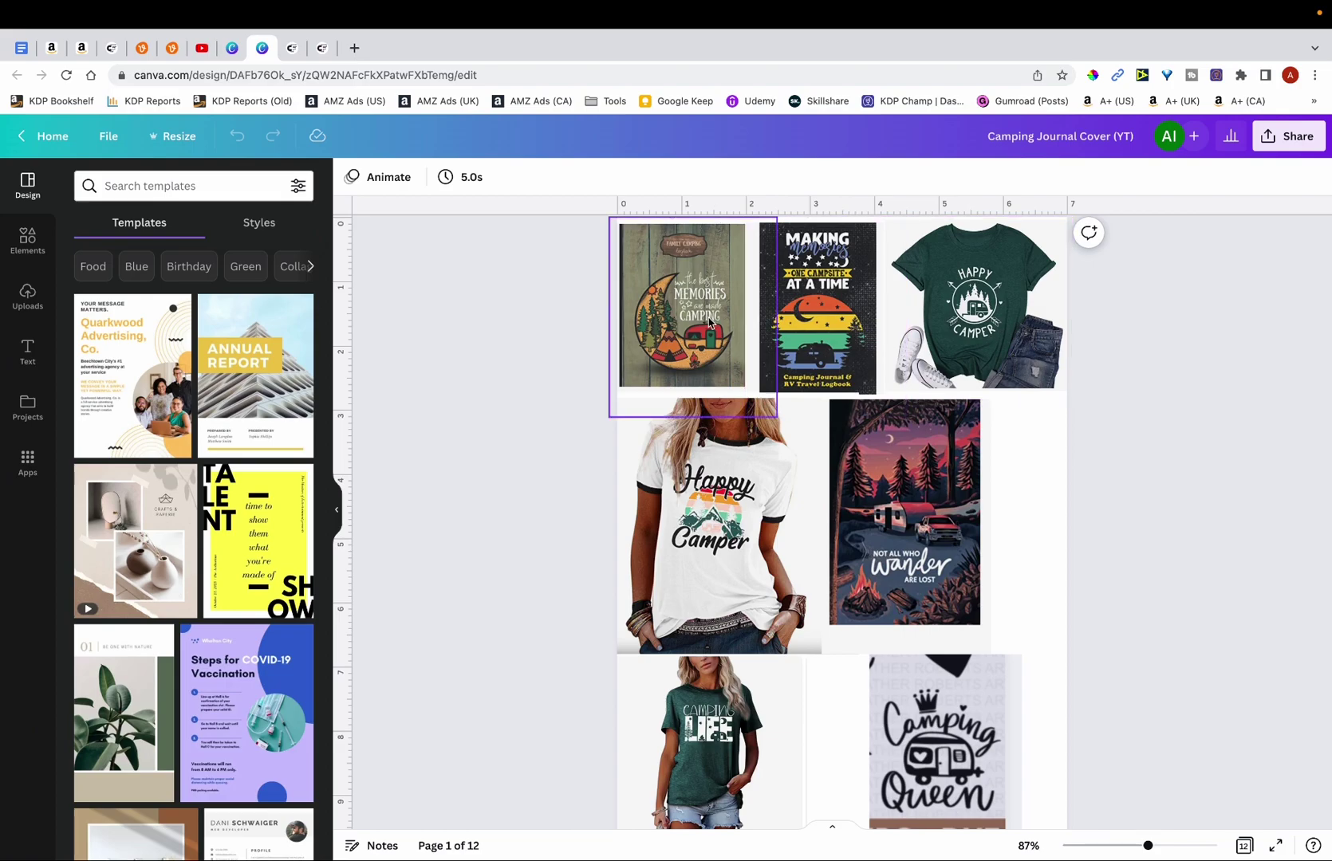
pyautogui.scroll(5, 670, 343)
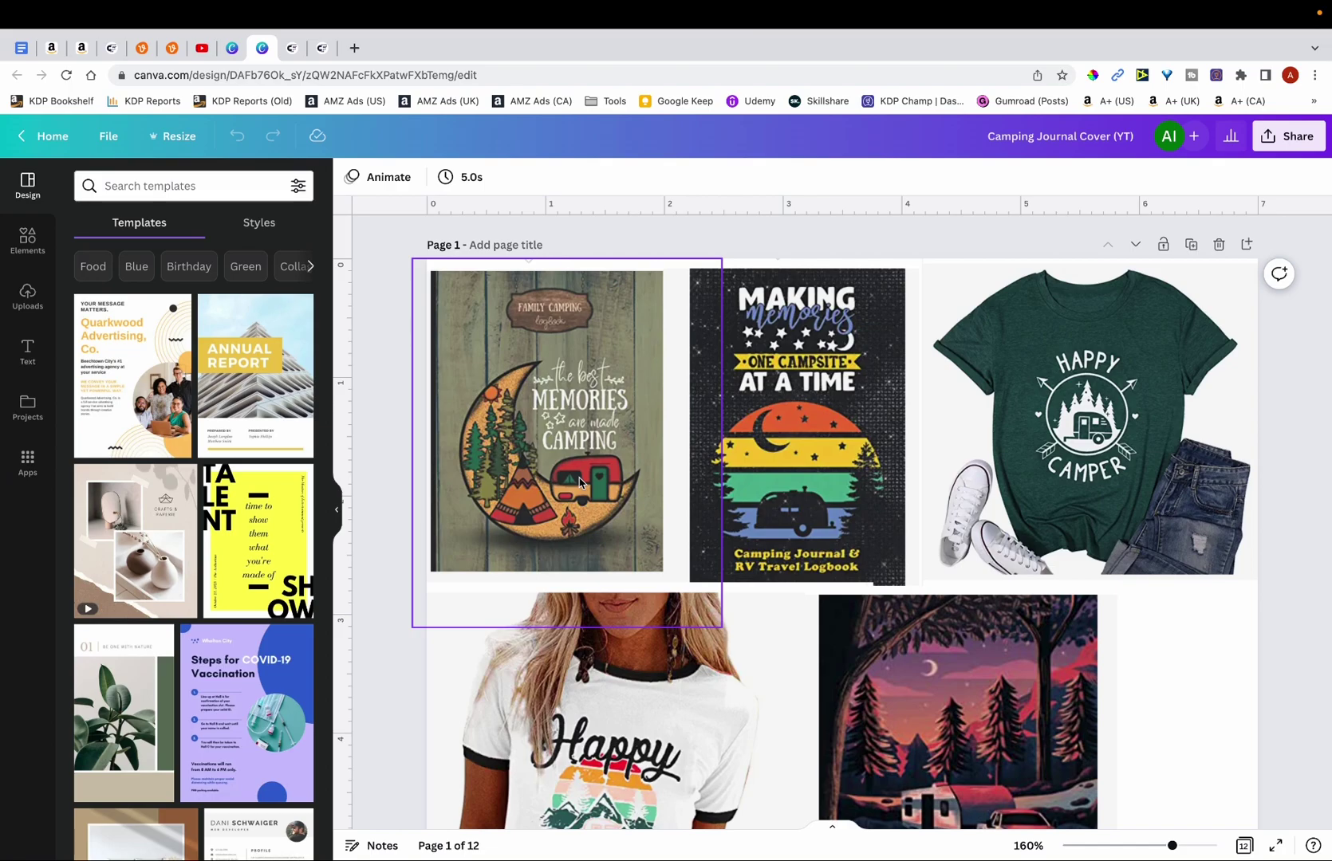
pyautogui.click(328, 58)
pyautogui.click(291, 48)
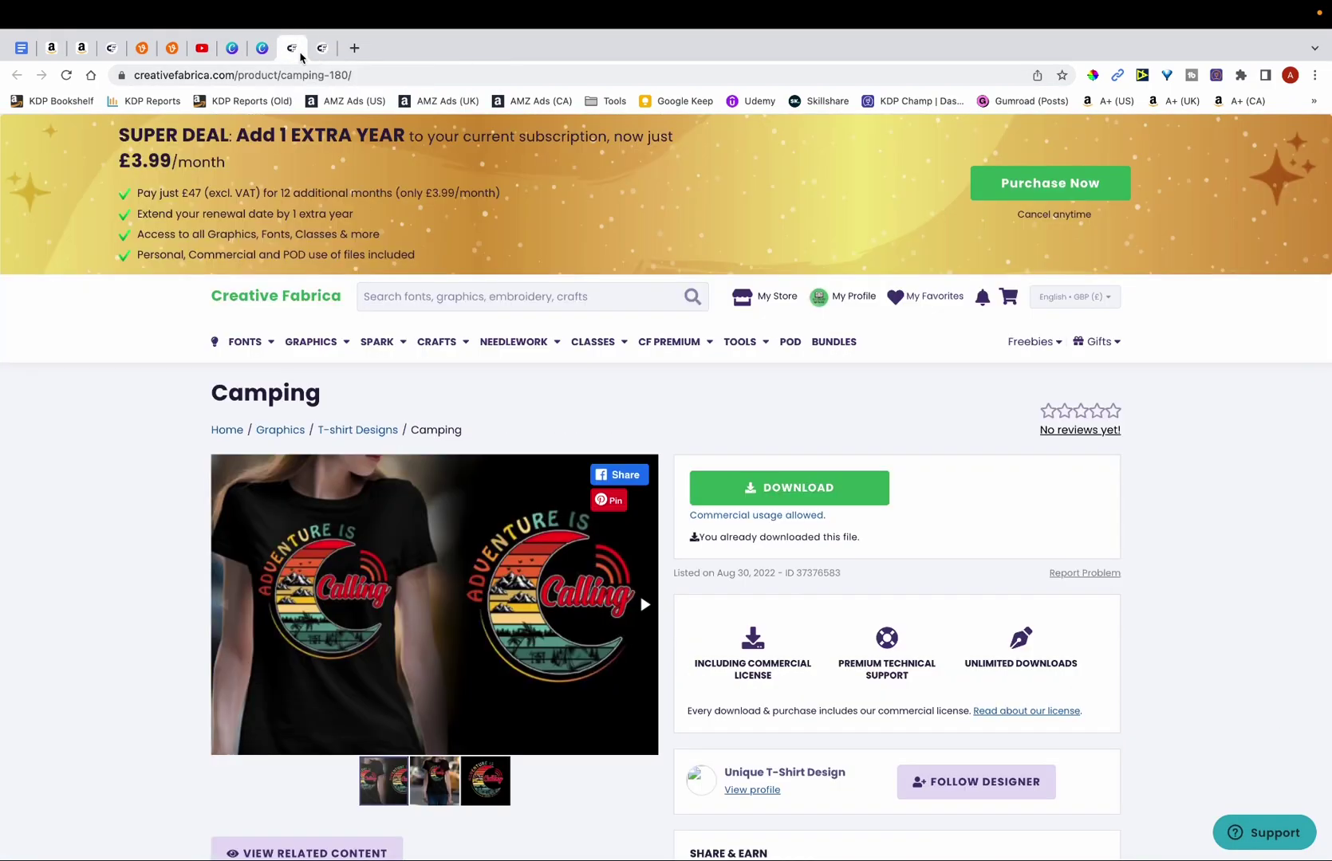
pyautogui.moveTo(352, 407)
pyautogui.scroll(3, 279, 629)
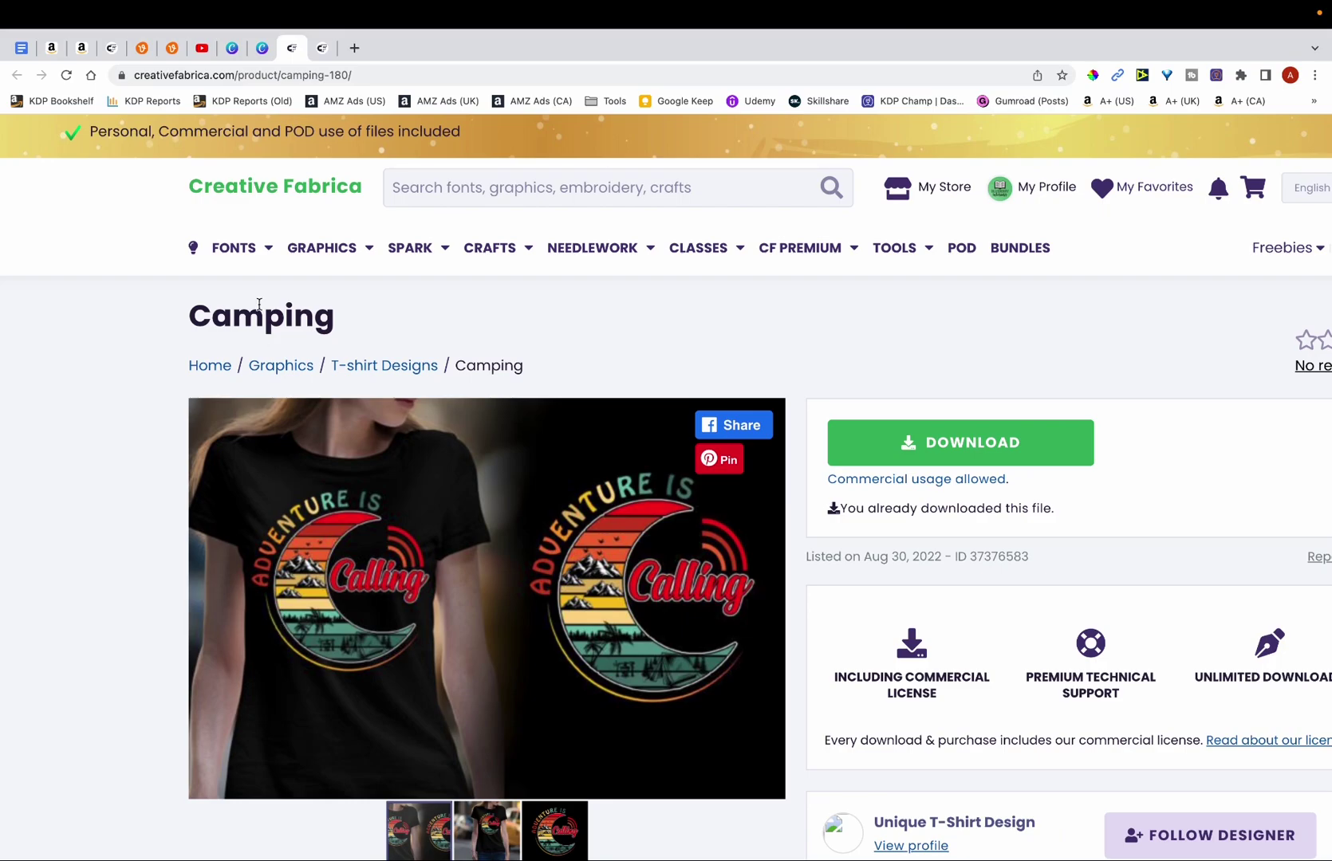
pyautogui.click(262, 50)
# Scroll down through the design to the Camp Life moon versions on pages 2 and 3
pyautogui.scroll(-5, 562, 397)
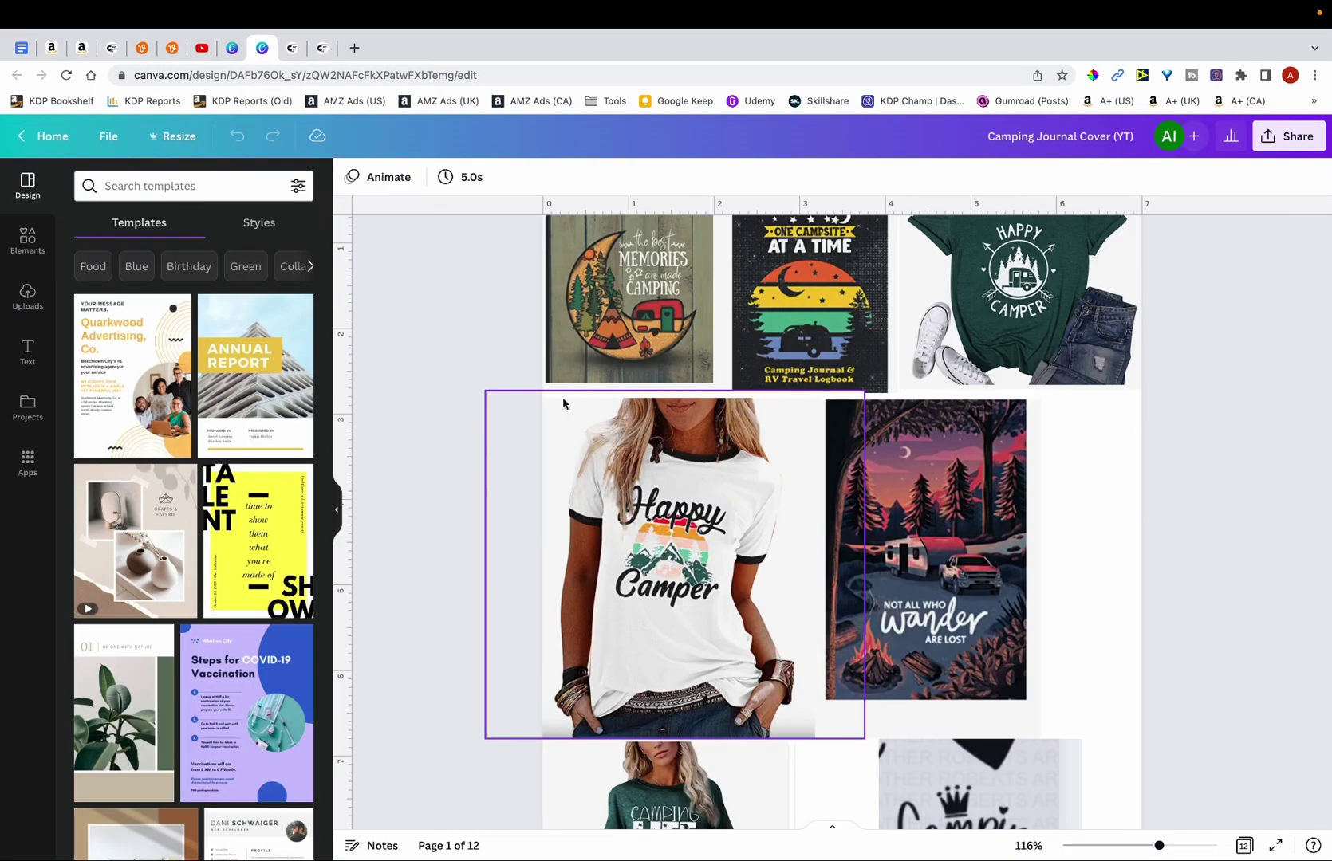
pyautogui.scroll(-5, 563, 397)
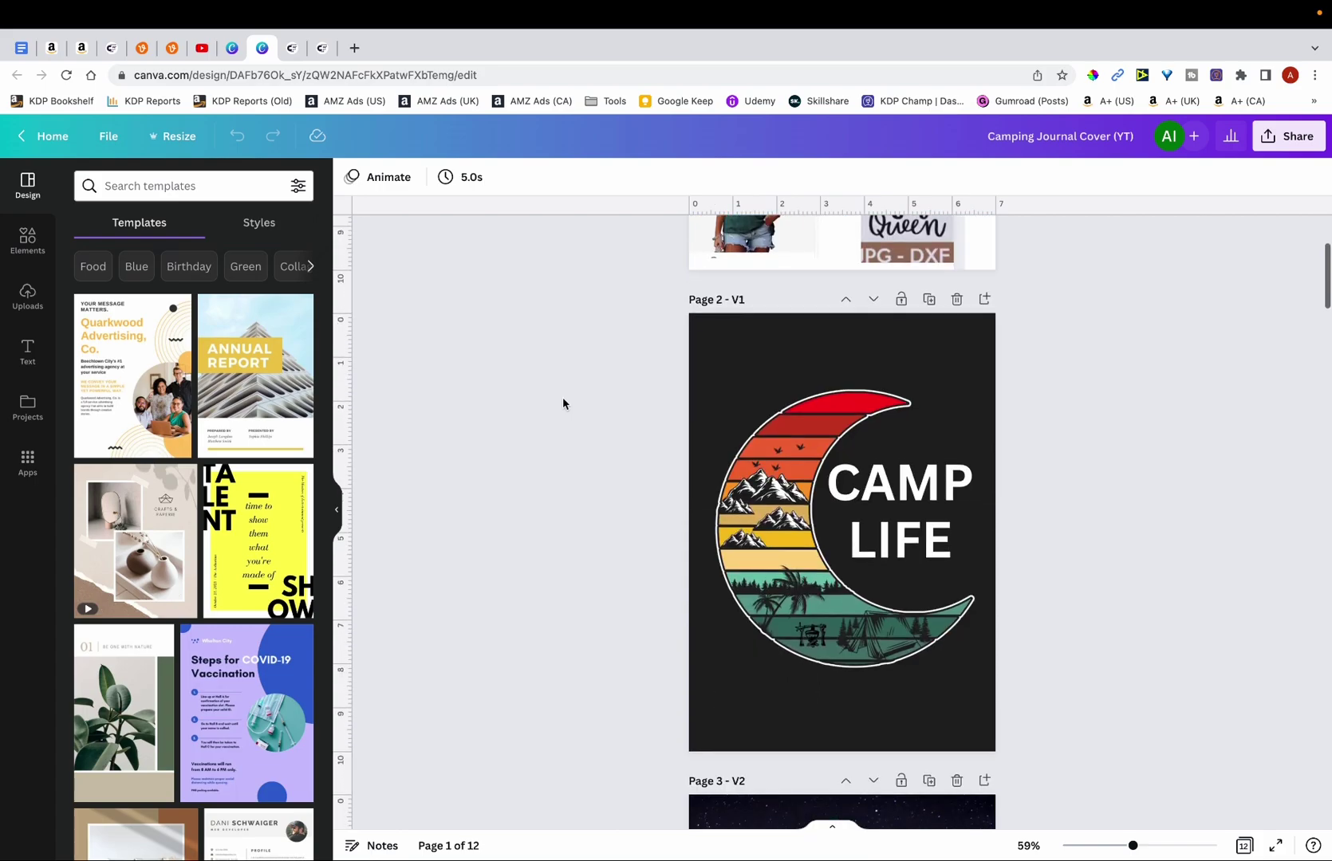
pyautogui.scroll(2, 937, 520)
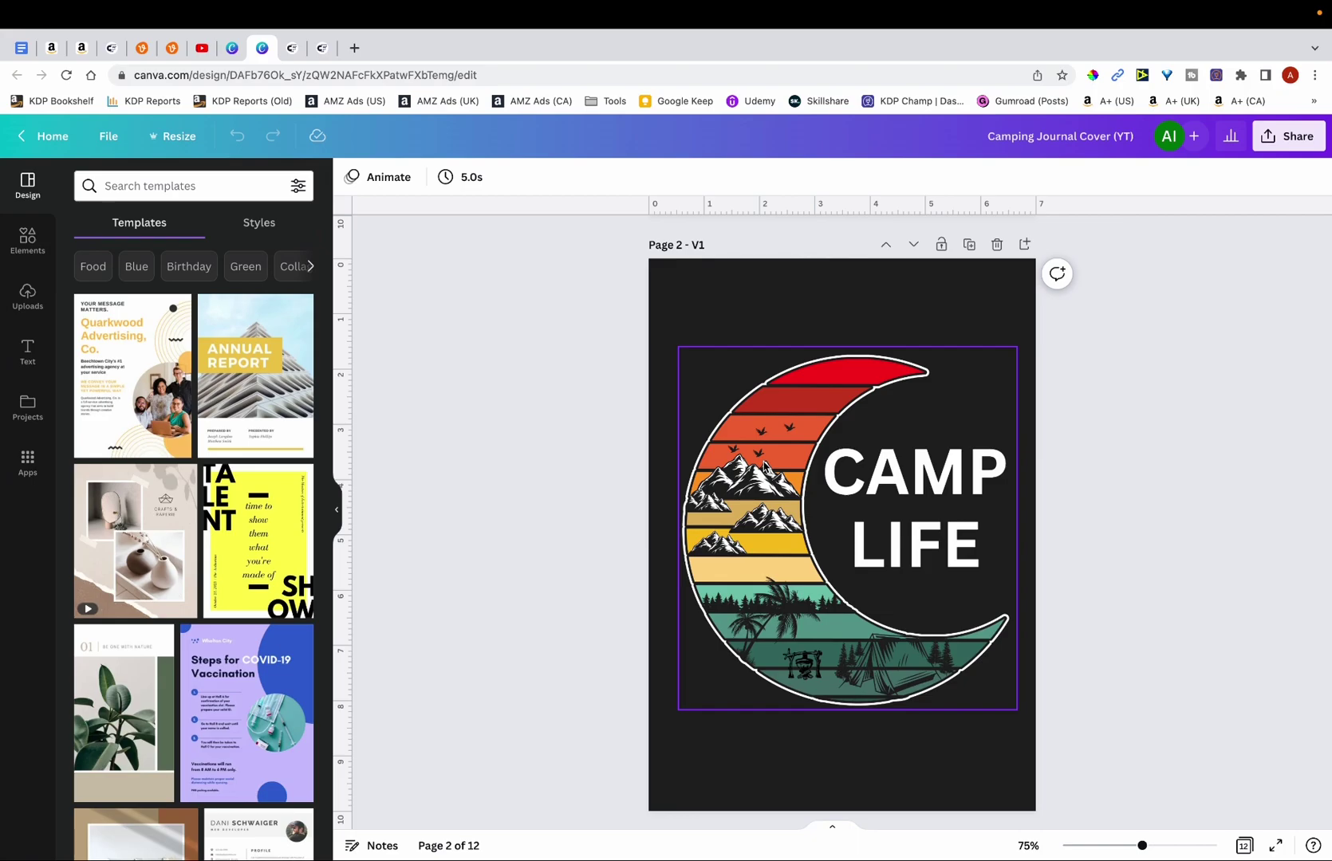
pyautogui.scroll(-10, 764, 467)
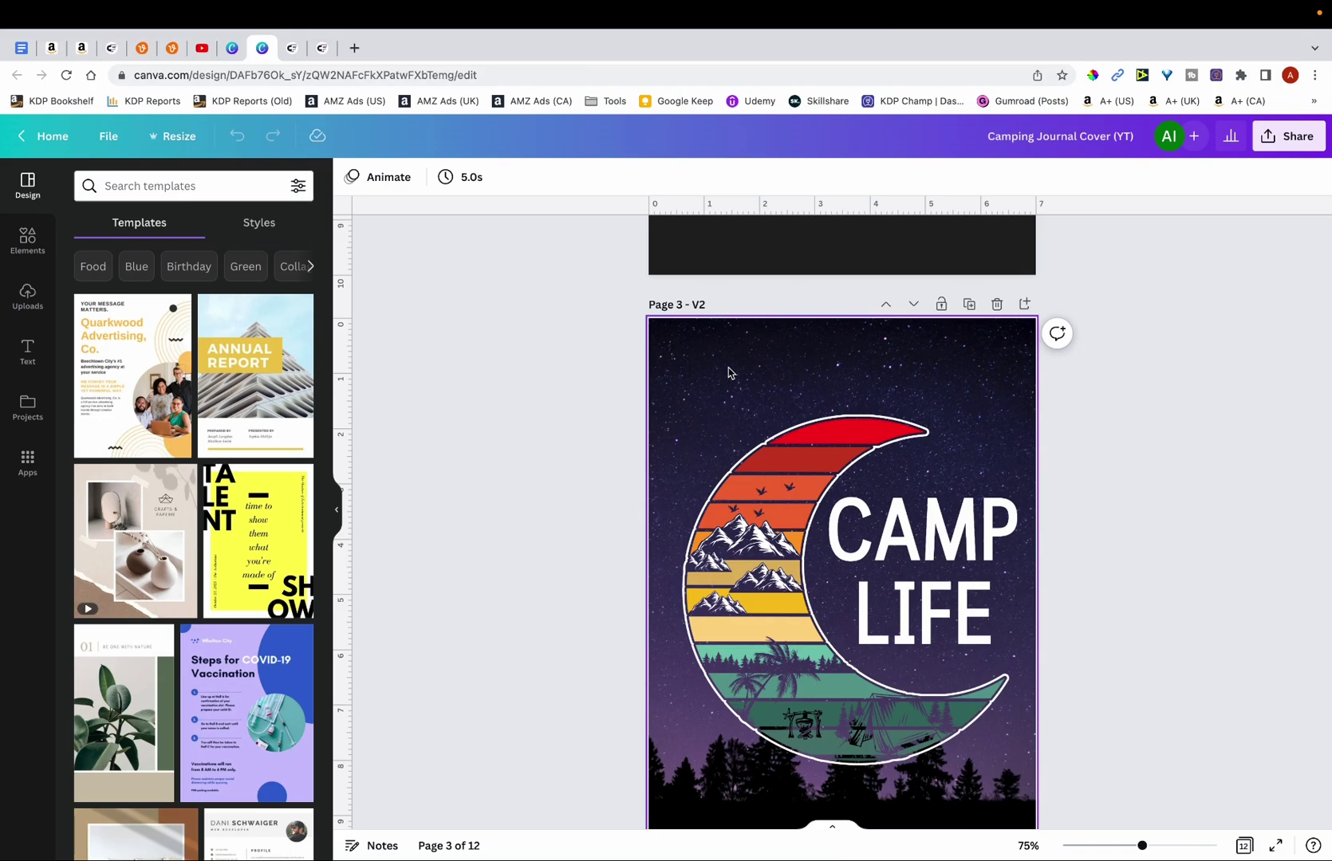
pyautogui.scroll(-5, 728, 372)
# Scroll past the tilted page 5 version to page 6, where a tent replaces CAMP's A
pyautogui.scroll(-4, 728, 371)
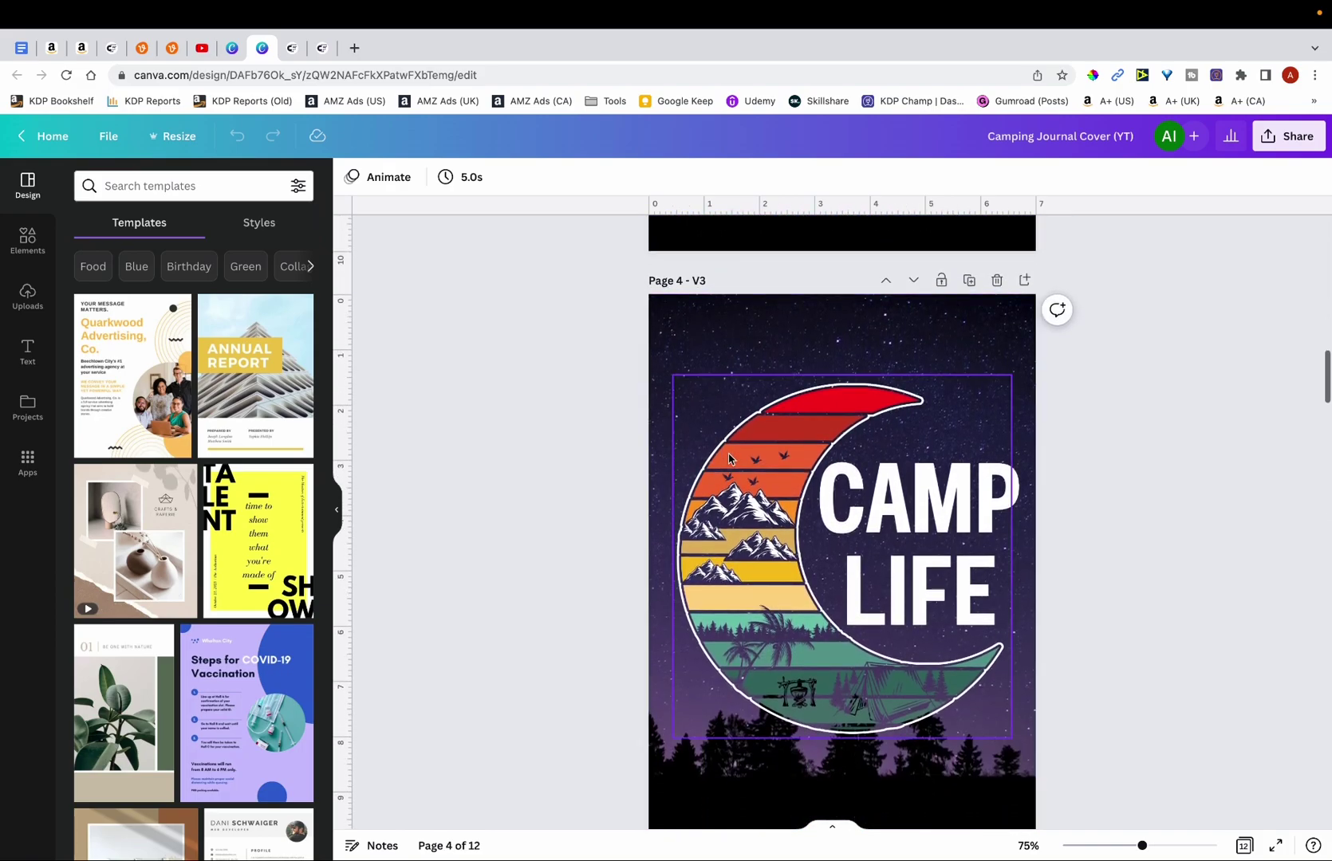
pyautogui.scroll(-3, 728, 462)
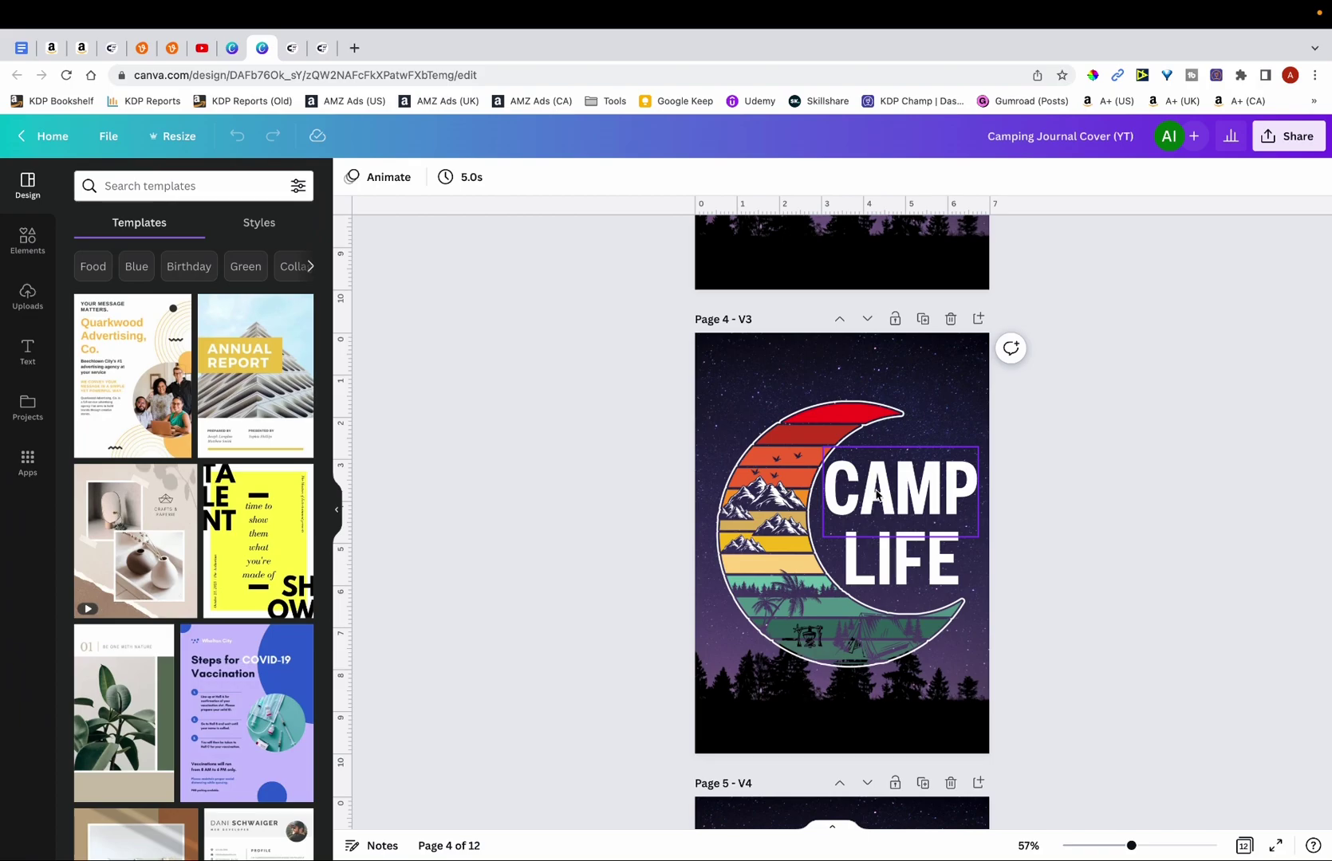
pyautogui.scroll(4, 876, 495)
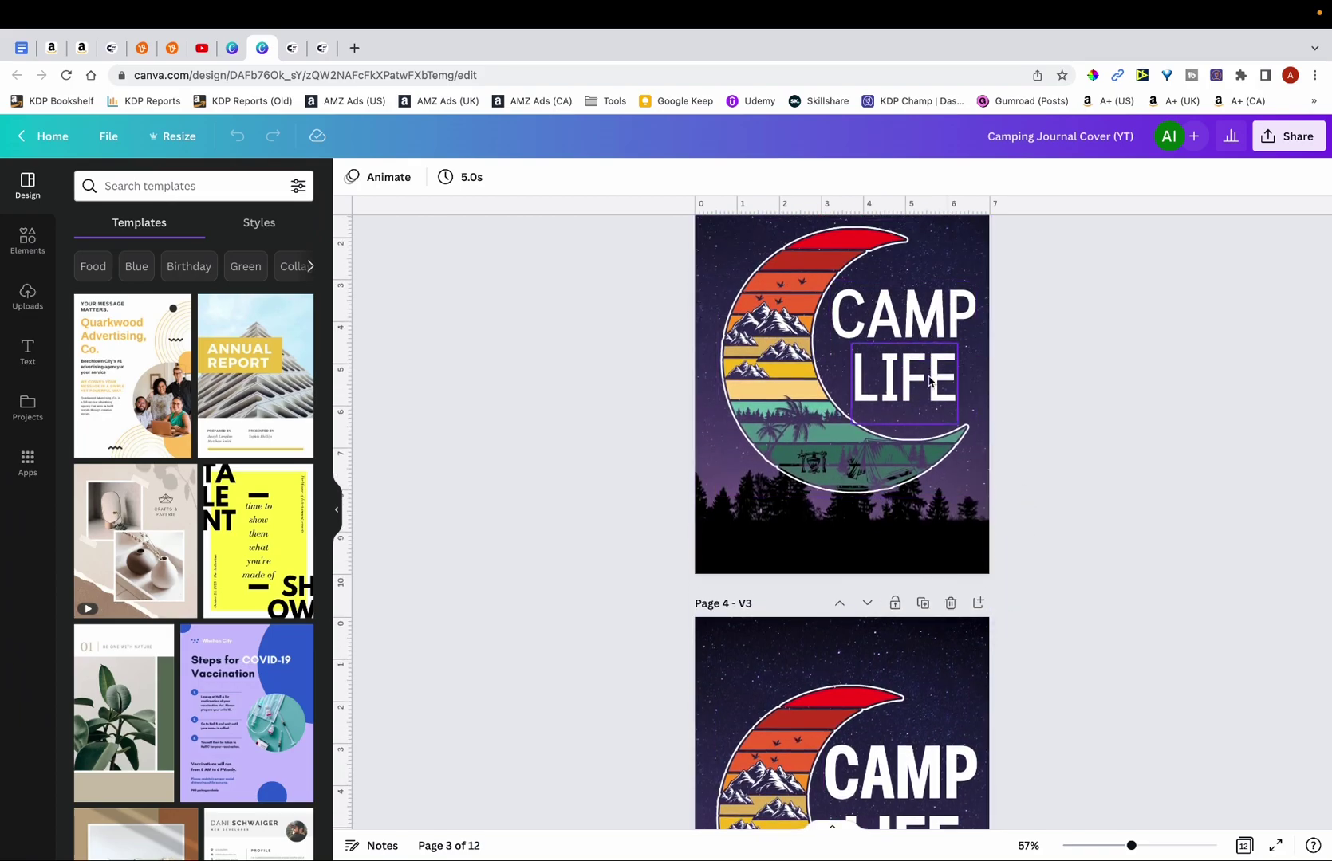
pyautogui.scroll(-5, 928, 382)
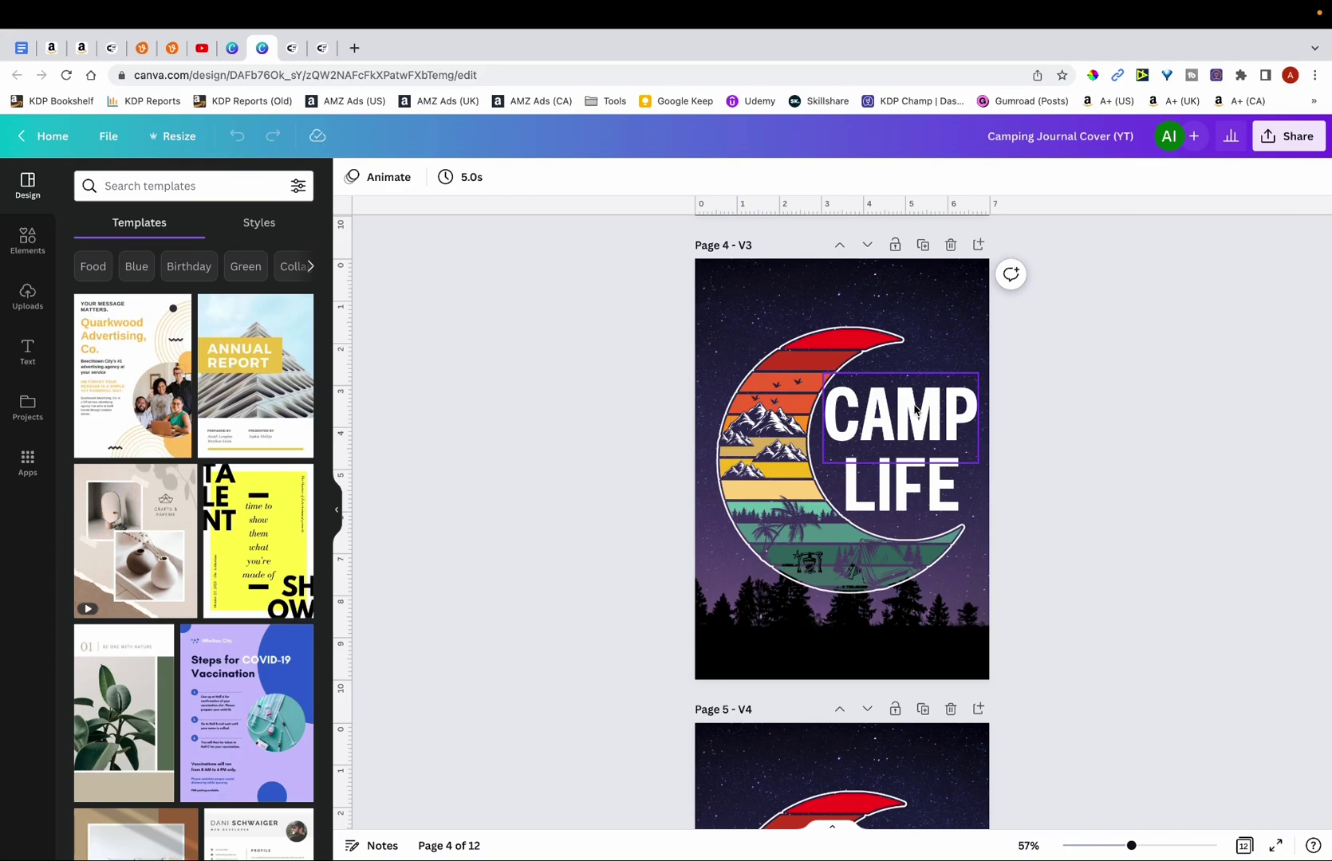
pyautogui.scroll(-5, 914, 410)
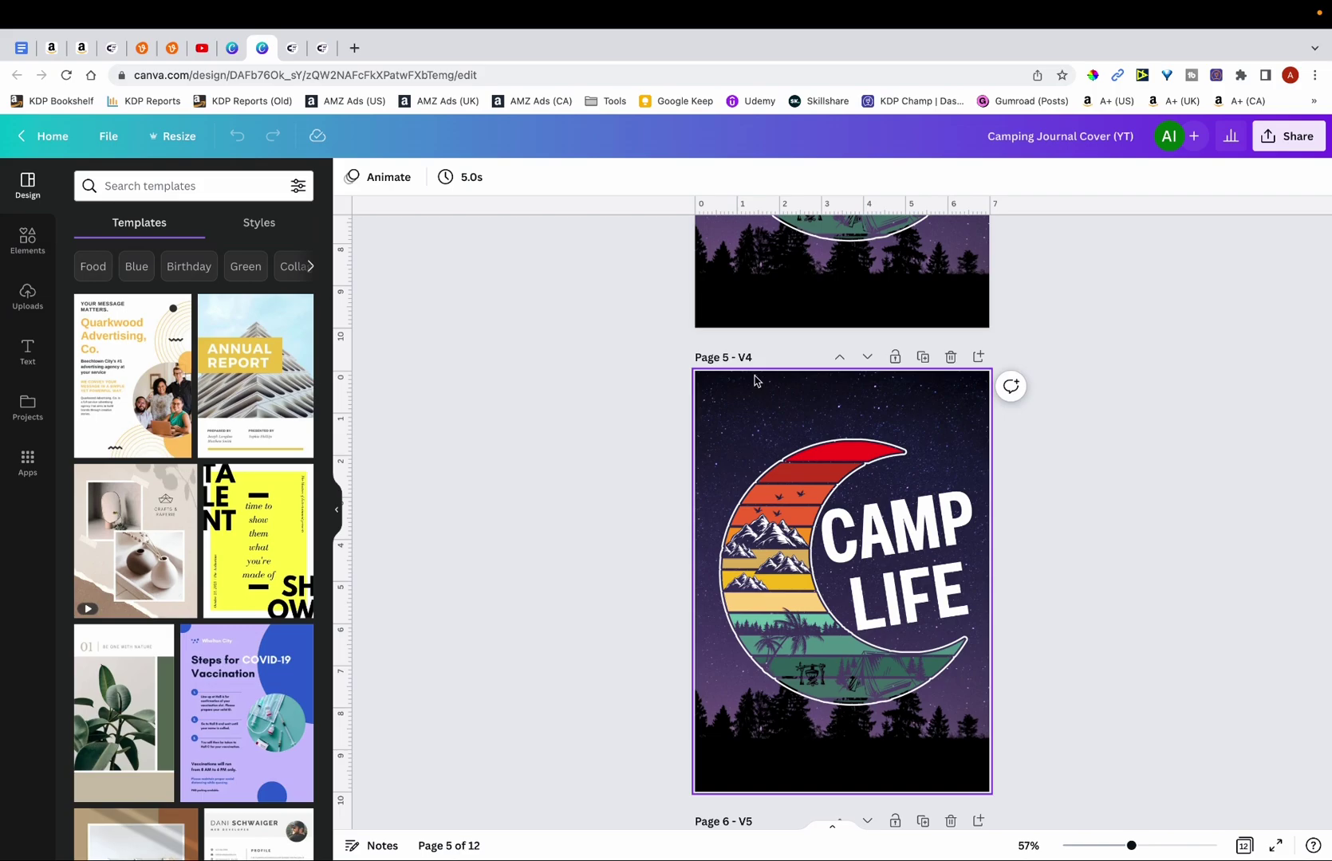
pyautogui.keyDown('ctrl'); pyautogui.scroll(3, 755, 381); pyautogui.keyUp('ctrl')
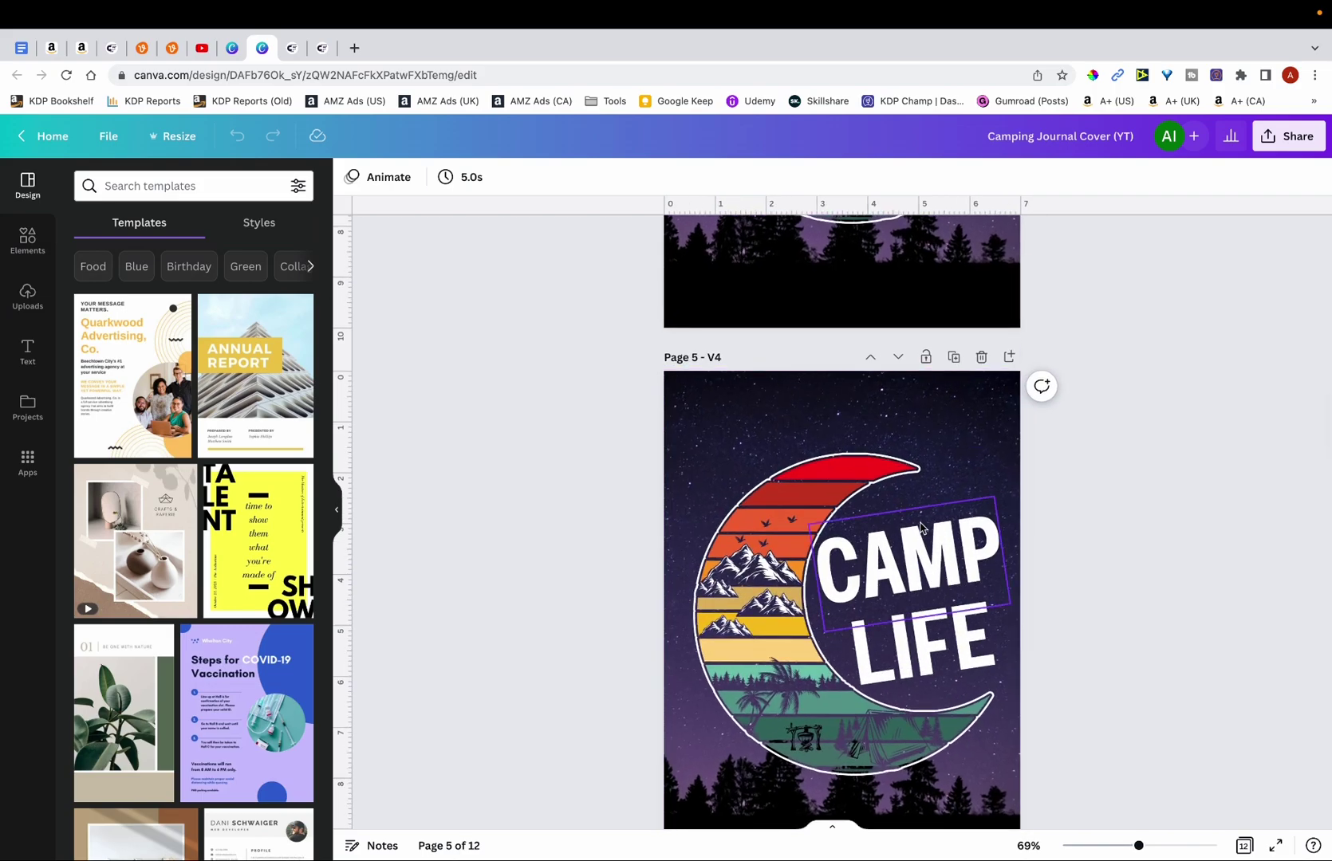
pyautogui.scroll(-2, 919, 526)
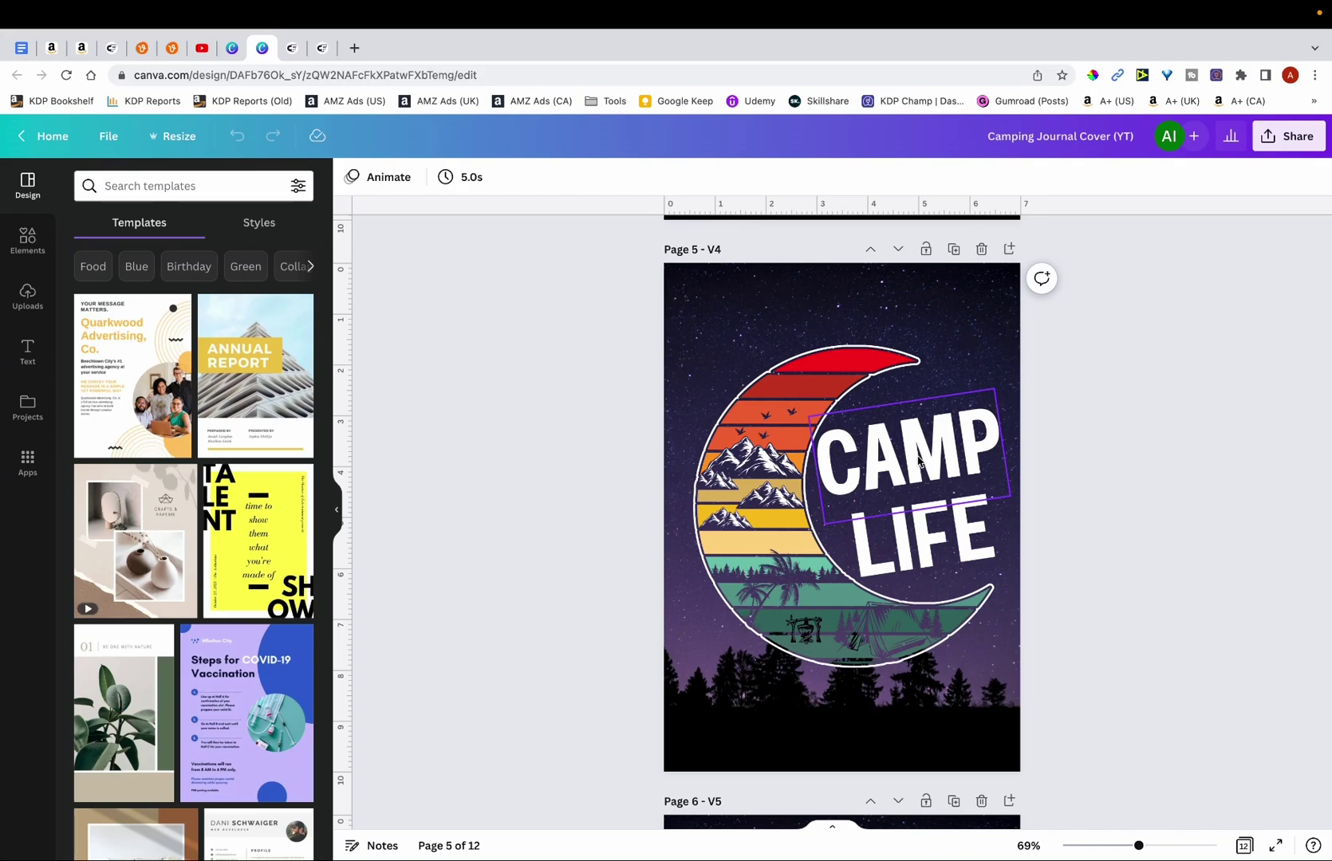
pyautogui.scroll(-8, 919, 460)
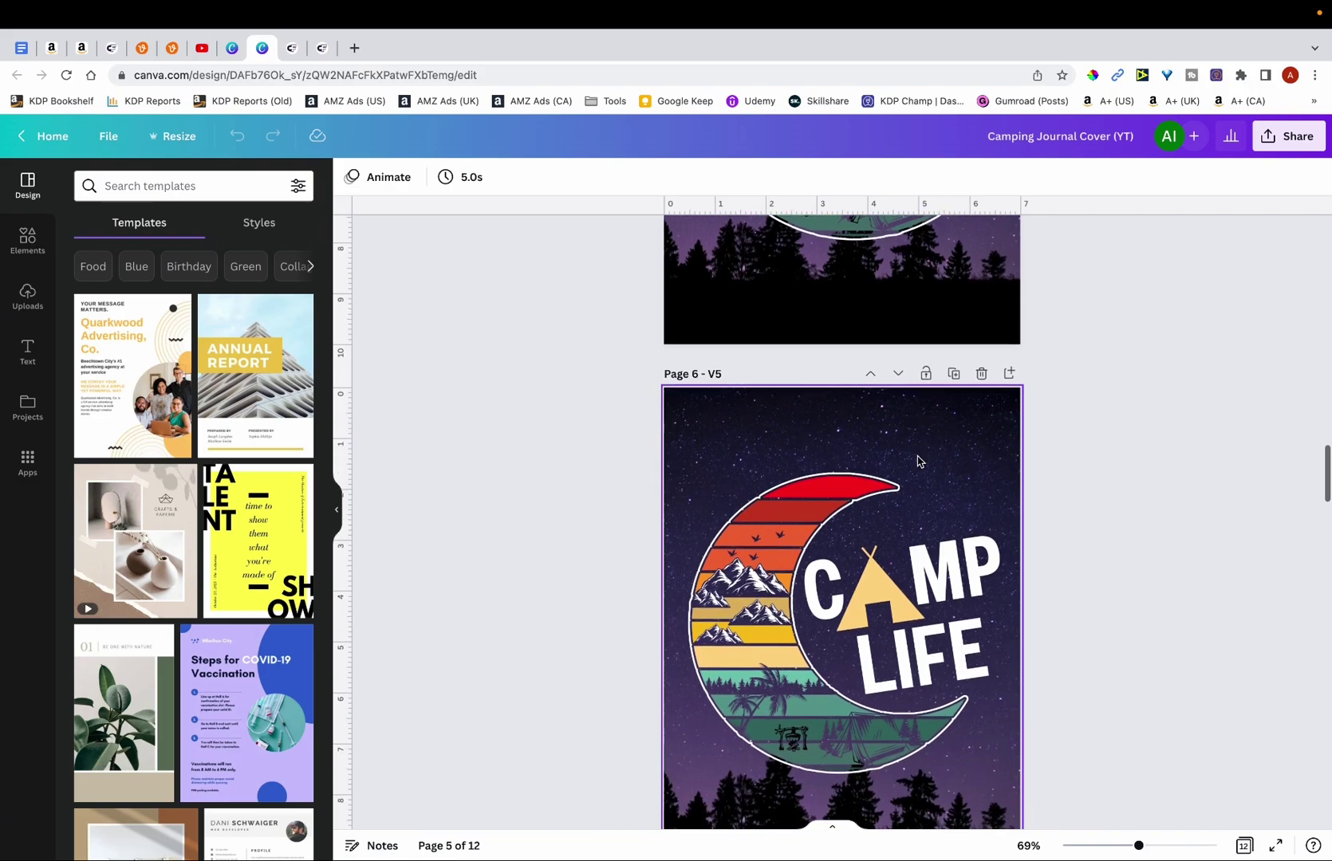
pyautogui.keyDown('ctrl'); pyautogui.scroll(3, 898, 579); pyautogui.keyUp('ctrl')
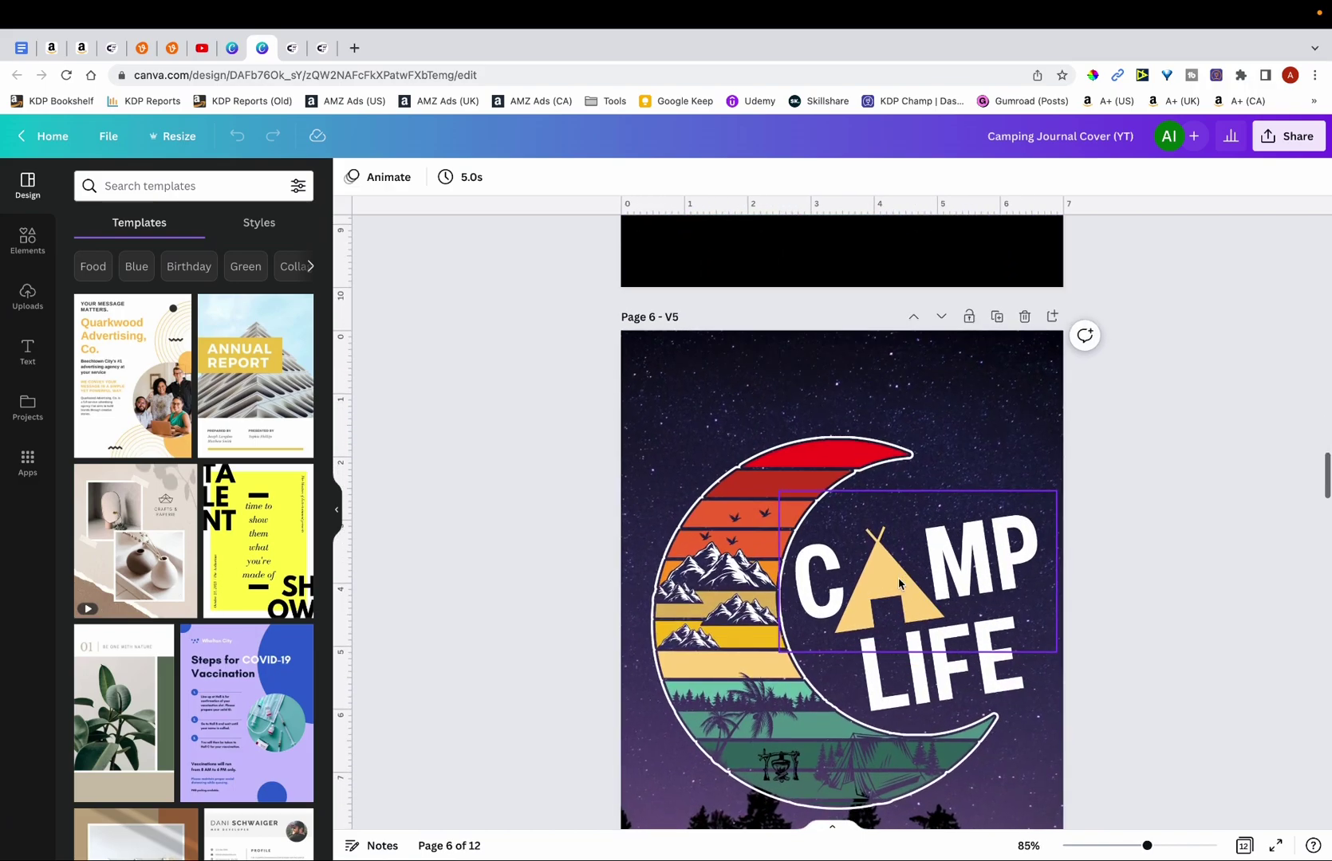
pyautogui.click(889, 575)
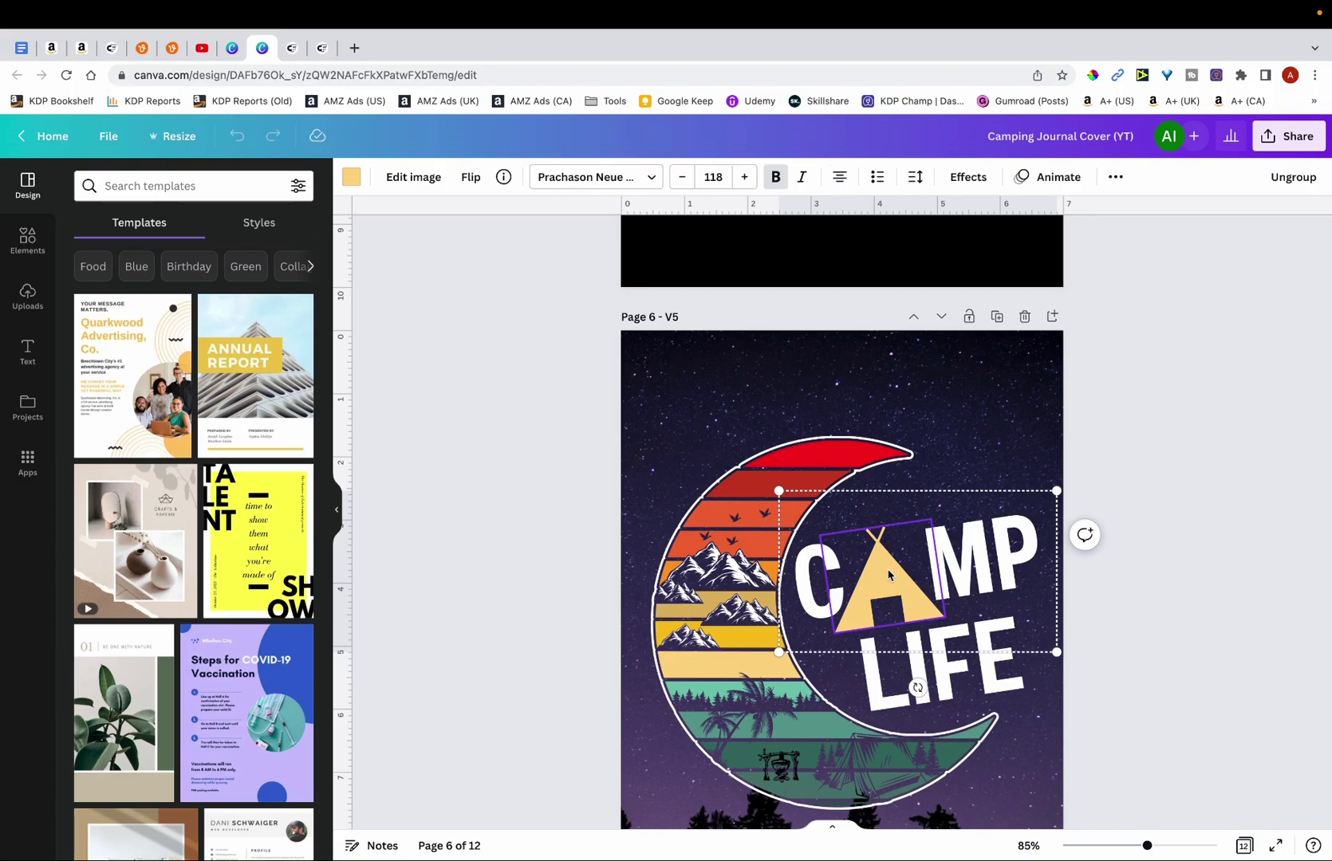
pyautogui.click(1165, 609)
pyautogui.doubleClick(902, 574)
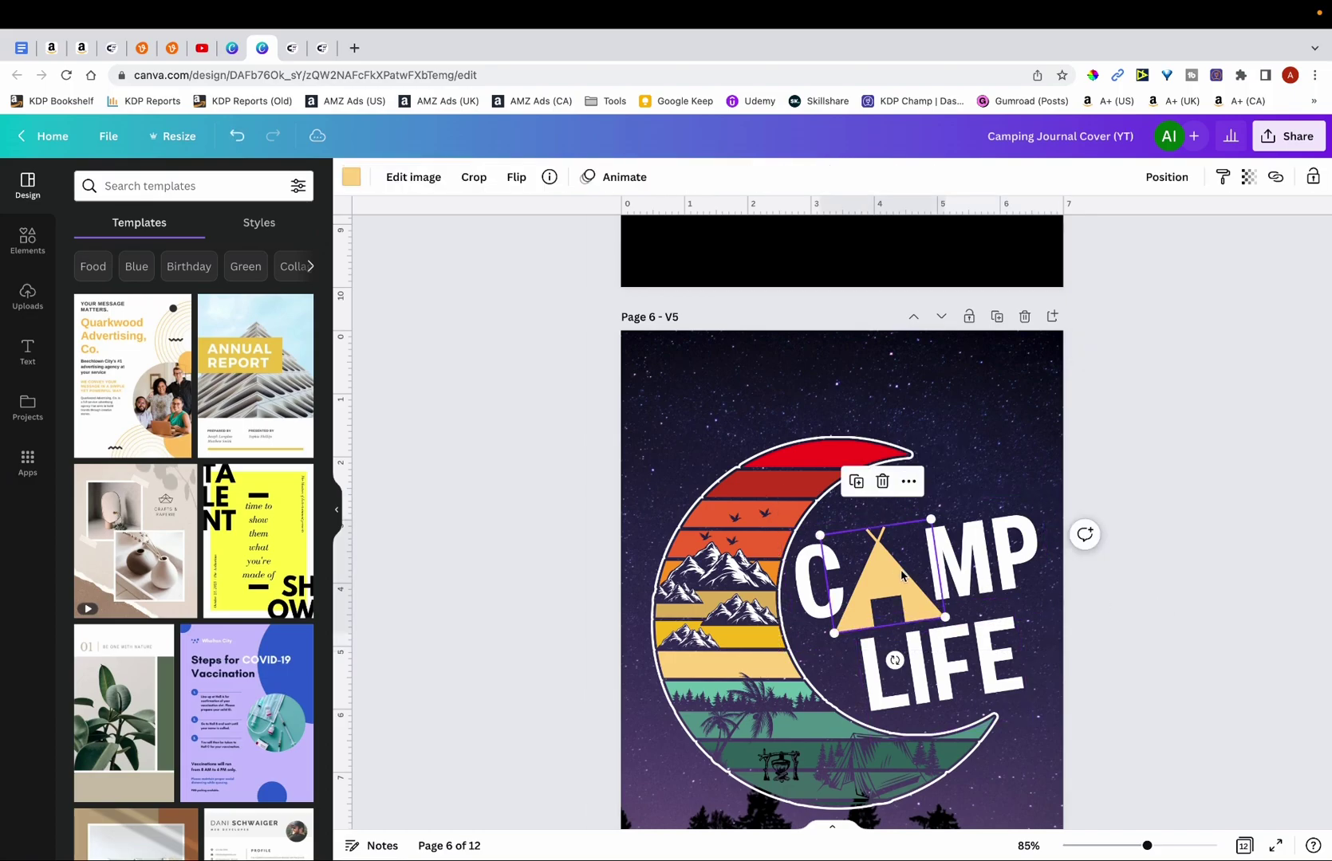
pyautogui.moveTo(901, 574); pyautogui.dragTo(568, 535)
pyautogui.press('Delete')
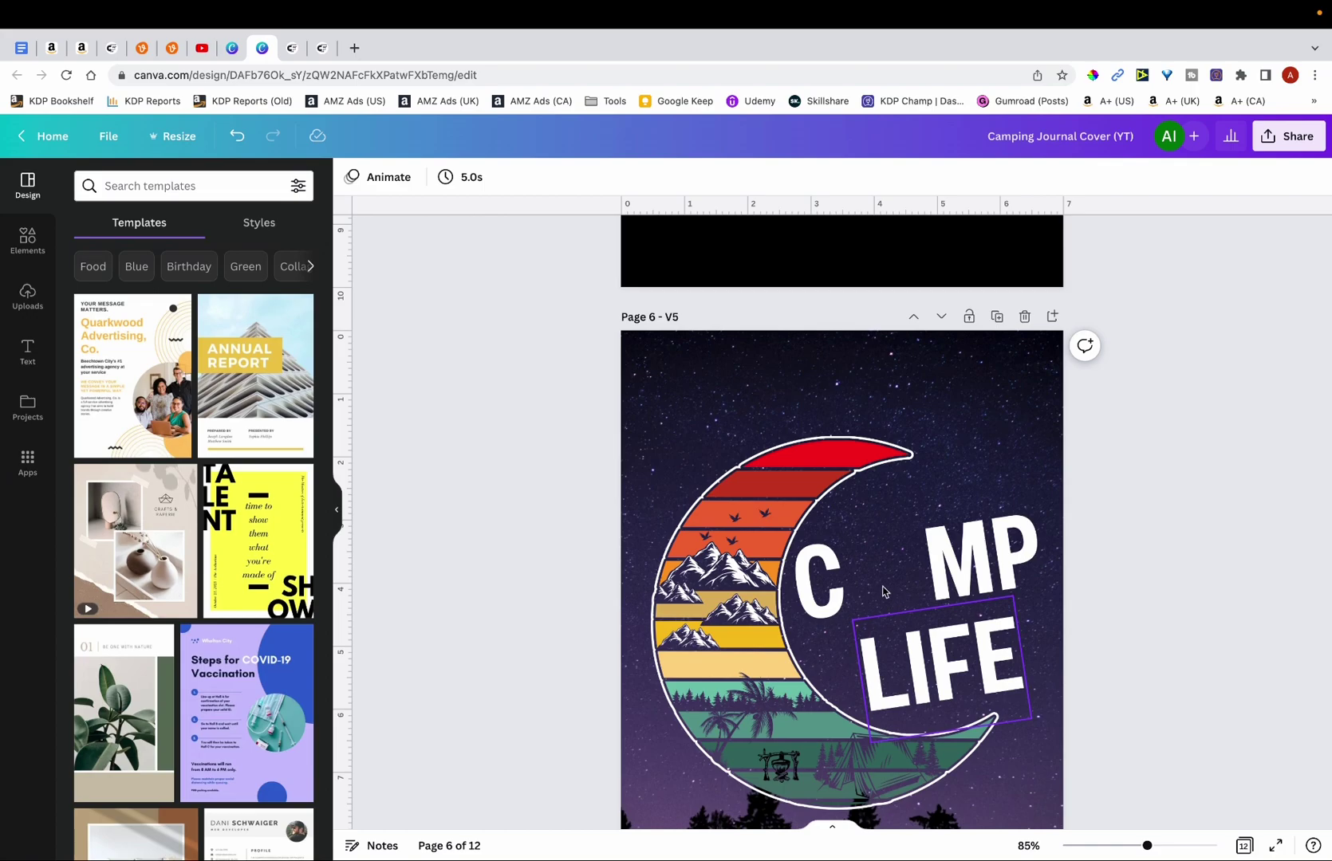
pyautogui.click(881, 578)
pyautogui.click(878, 568)
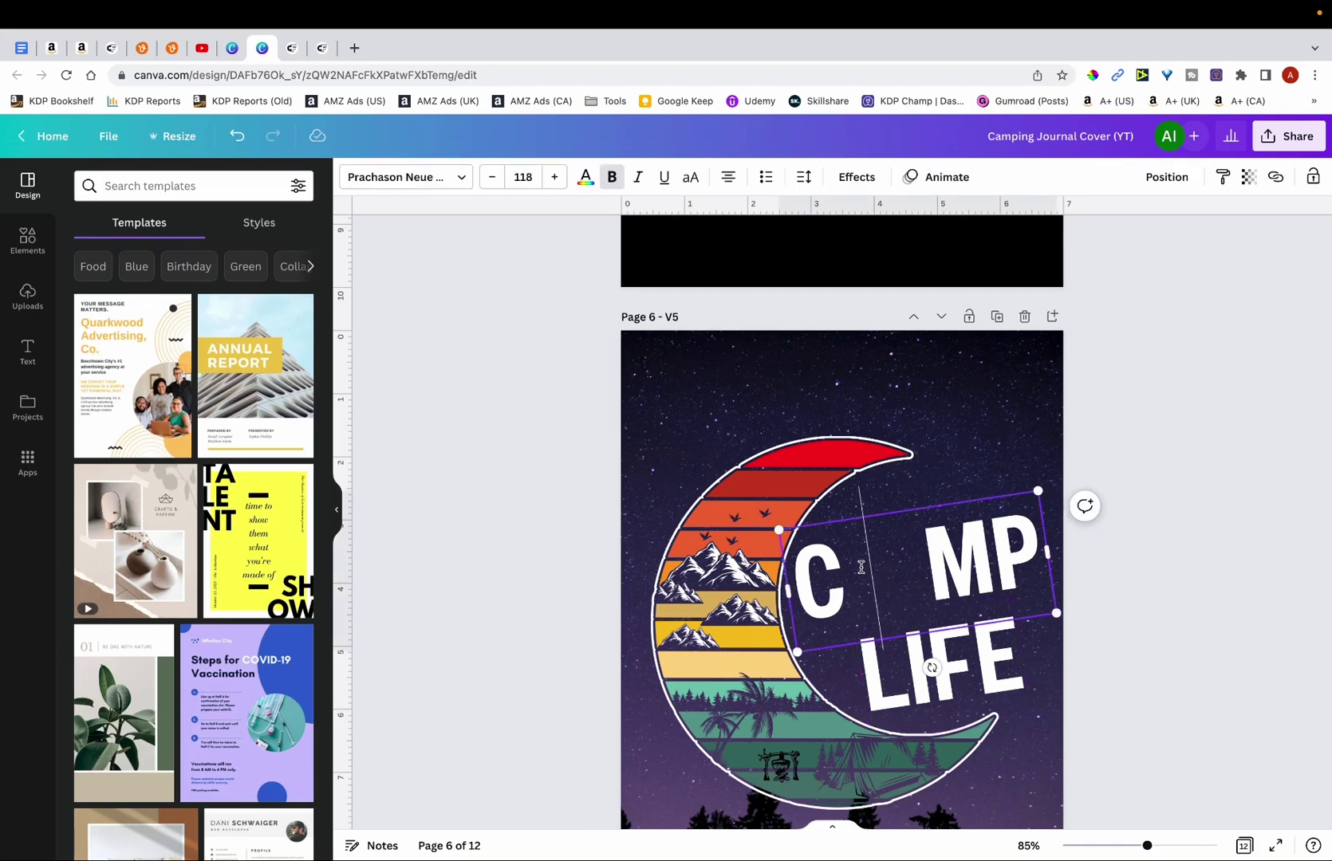
pyautogui.moveTo(861, 567); pyautogui.dragTo(917, 563)
pyautogui.hotkey('ctrl', 'z')
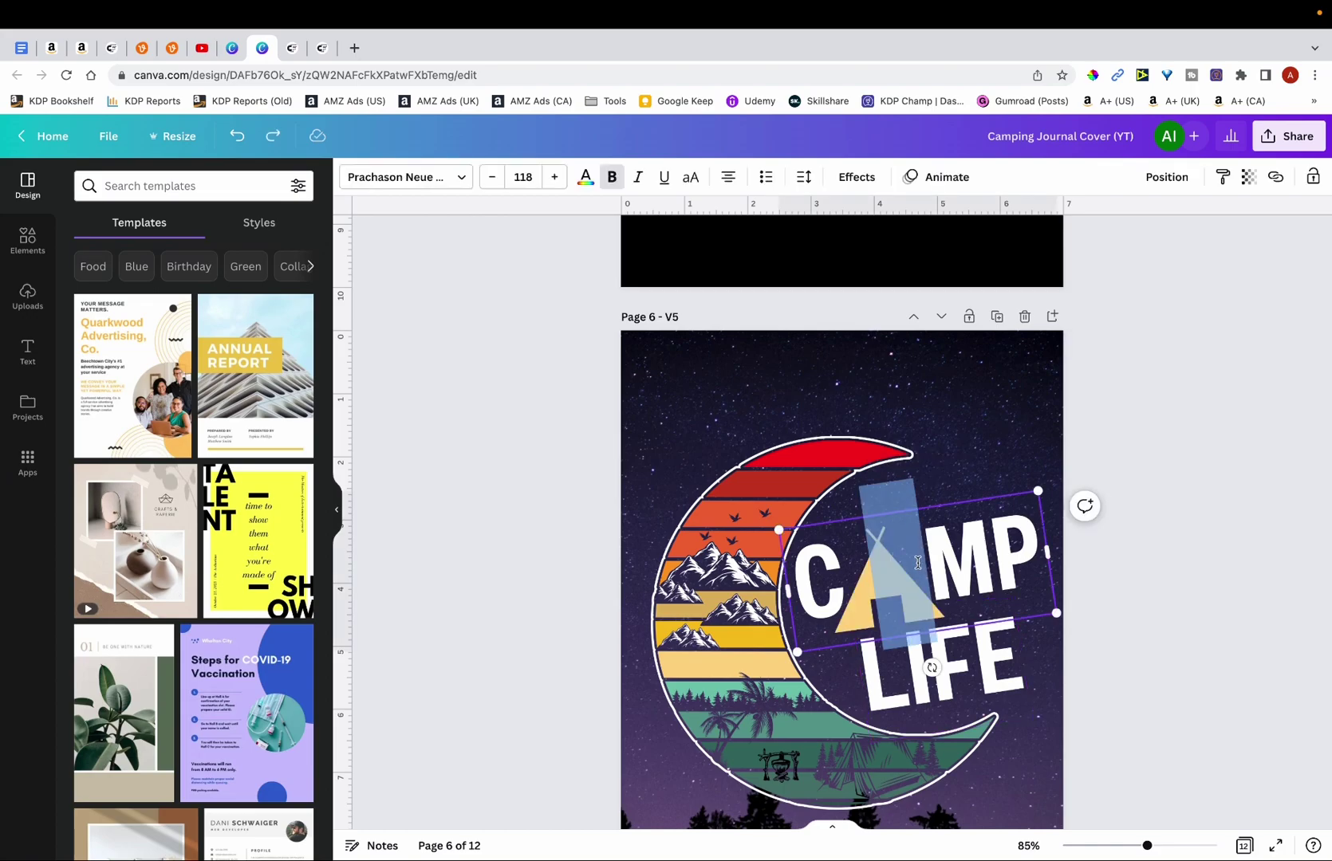
pyautogui.click(866, 599)
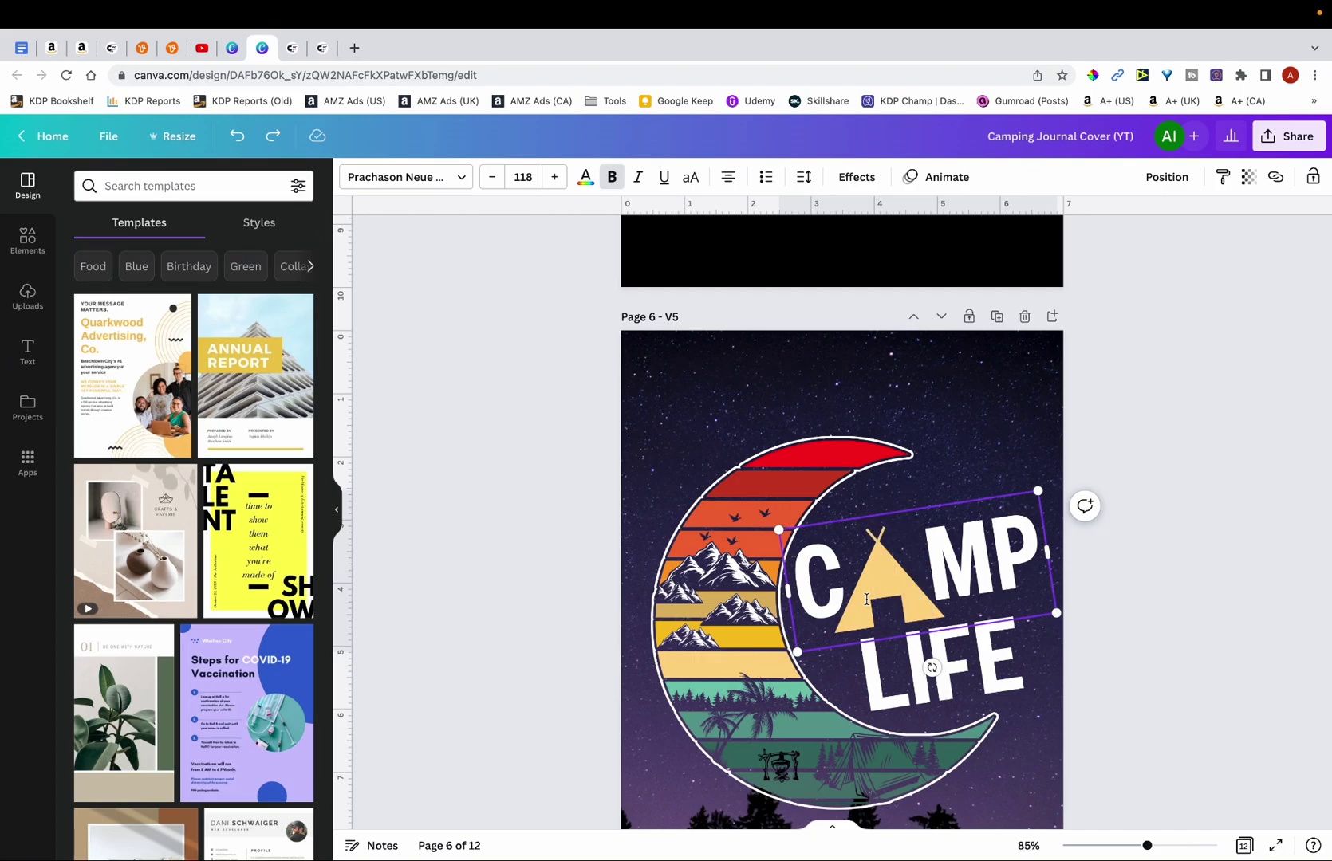
pyautogui.scroll(-3, 867, 603)
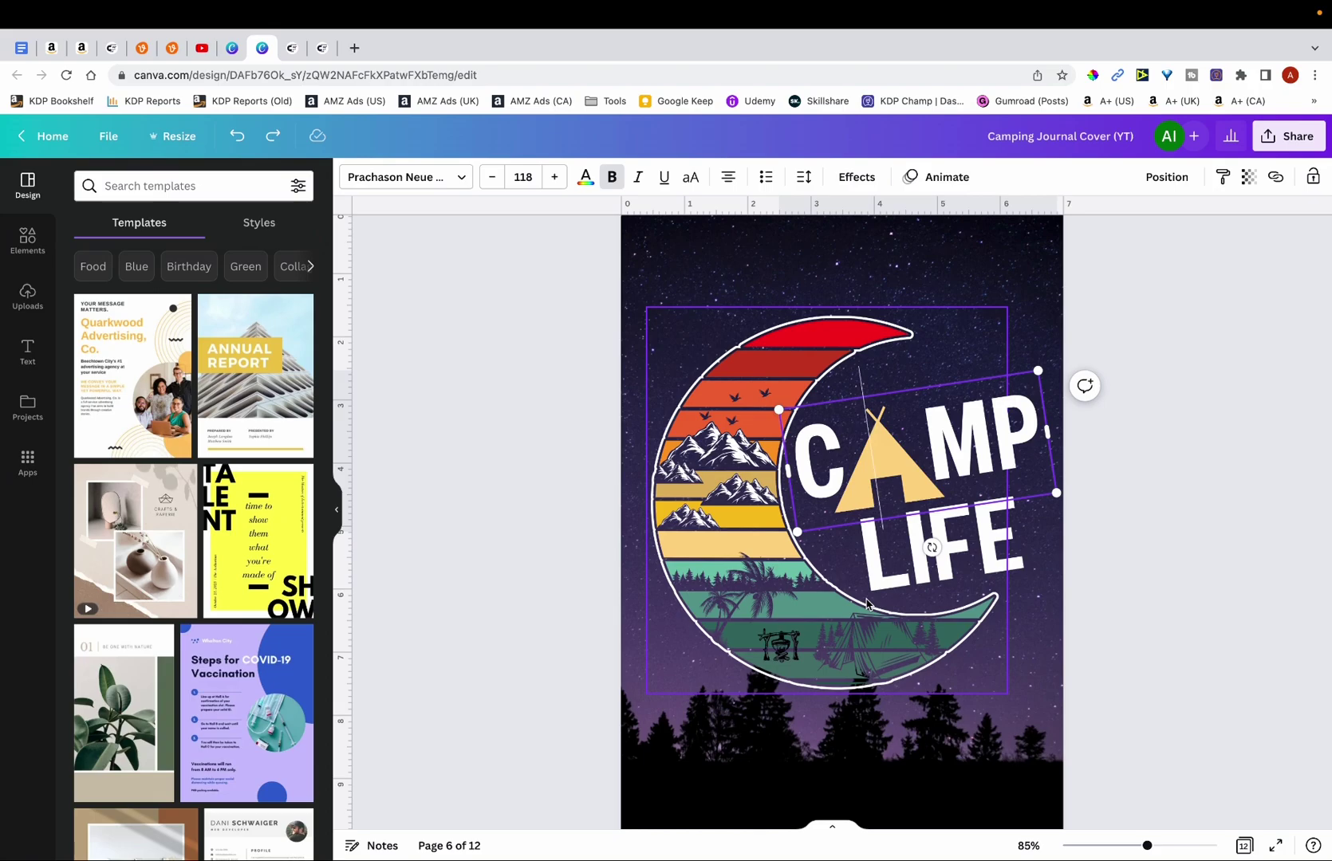
pyautogui.scroll(-3, 867, 603)
# Scroll down to page 8 (V7), the white CAMP LIFE moon on dark texture
pyautogui.scroll(-10, 866, 603)
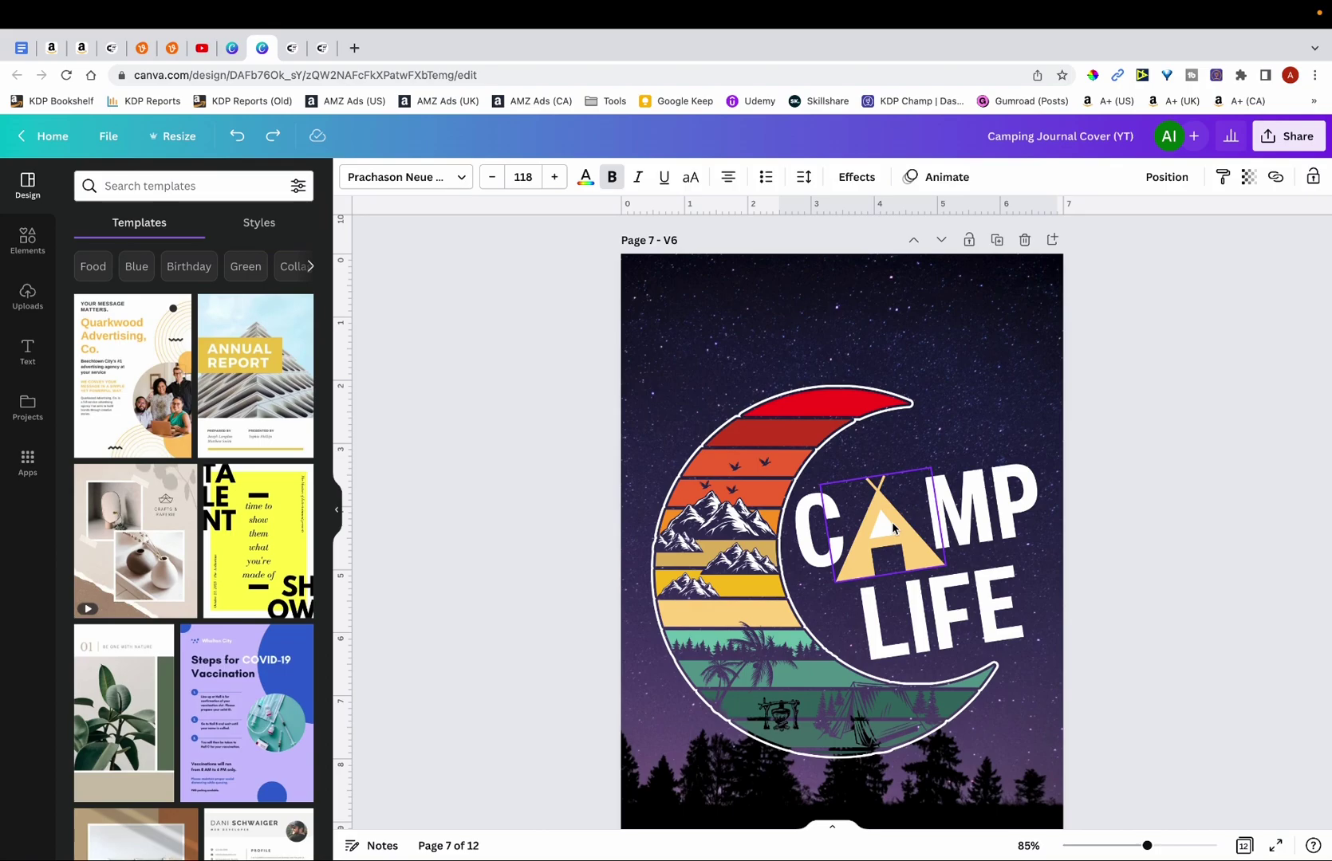
pyautogui.scroll(-8, 892, 522)
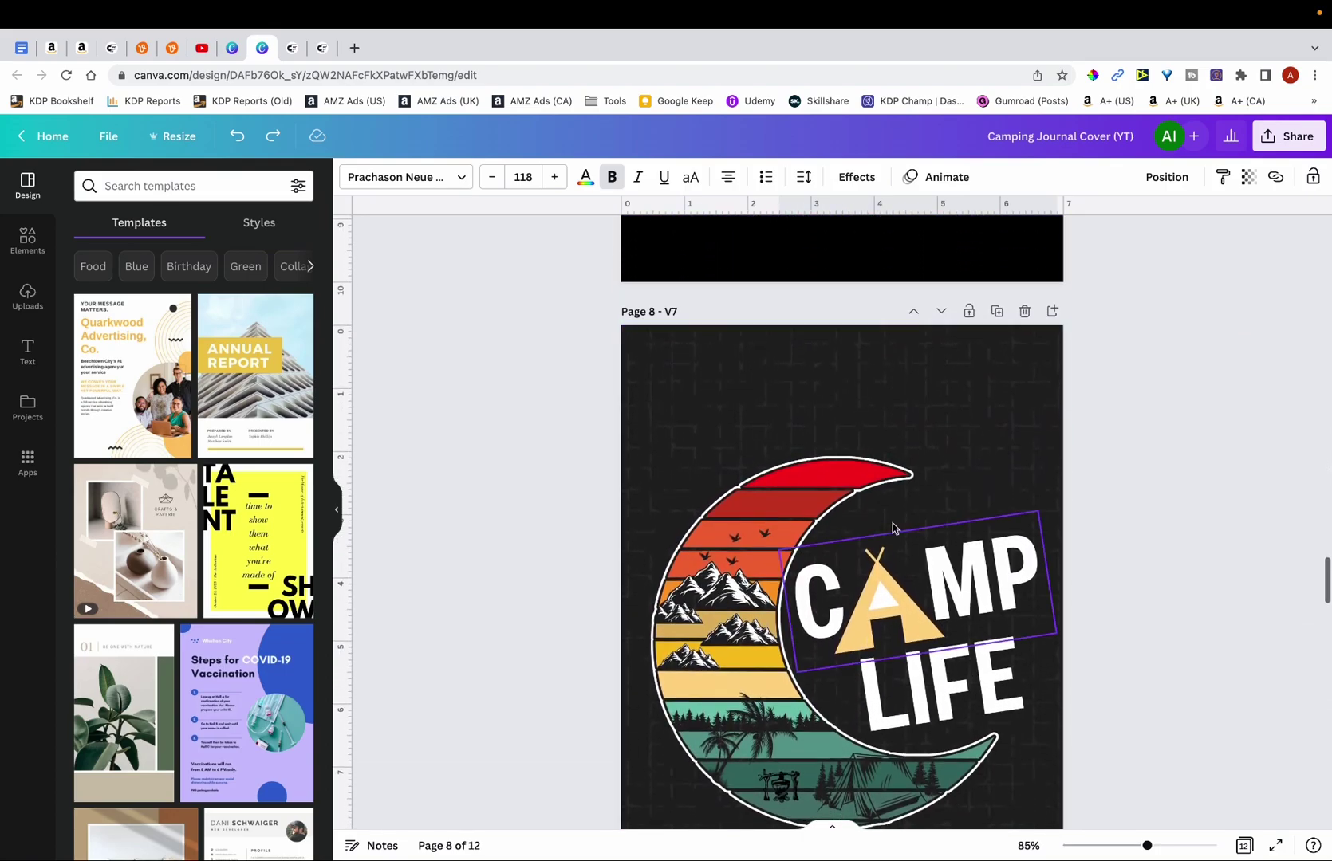
pyautogui.scroll(-5, 893, 528)
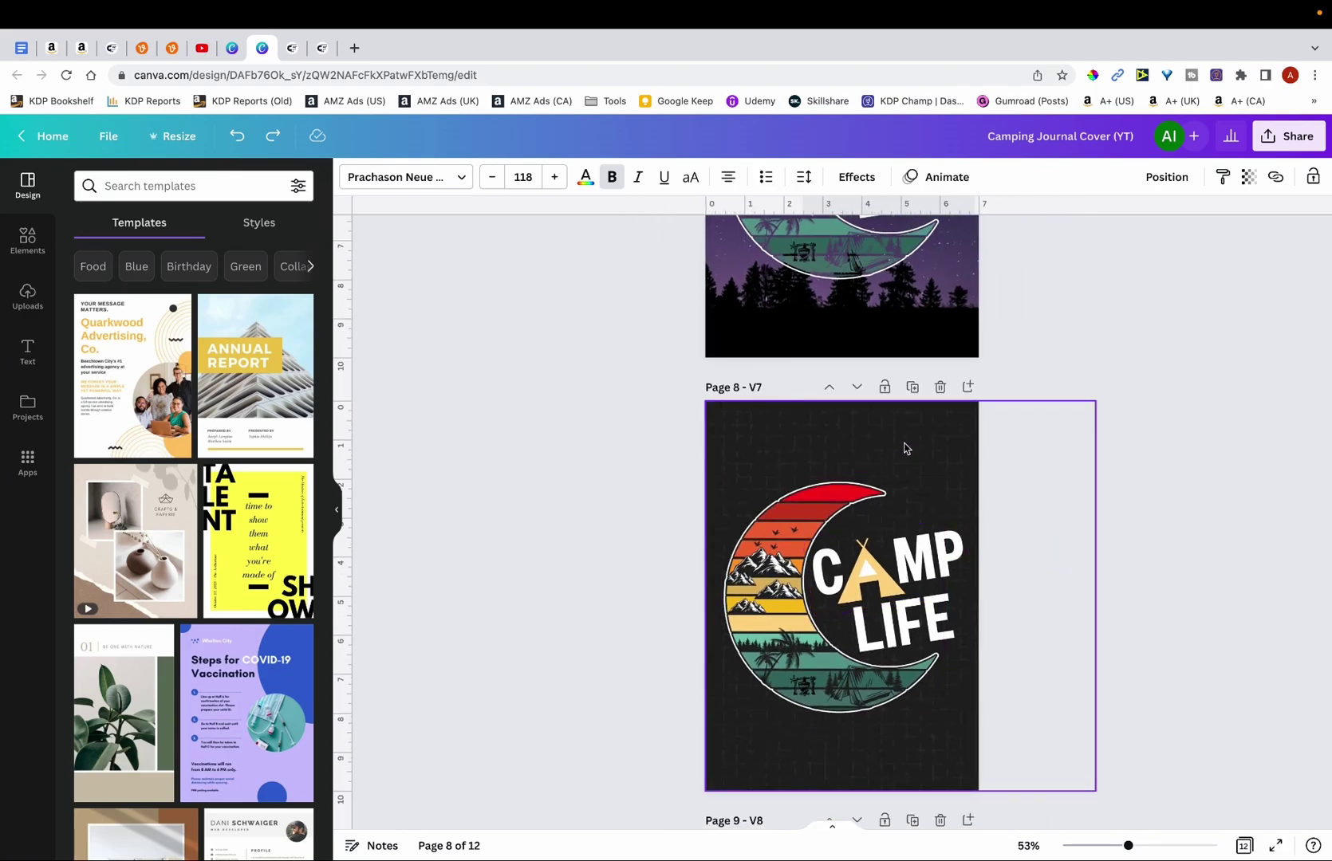
# Try shifting page 8's background texture left, then undo the move
pyautogui.moveTo(904, 448); pyautogui.dragTo(678, 445)
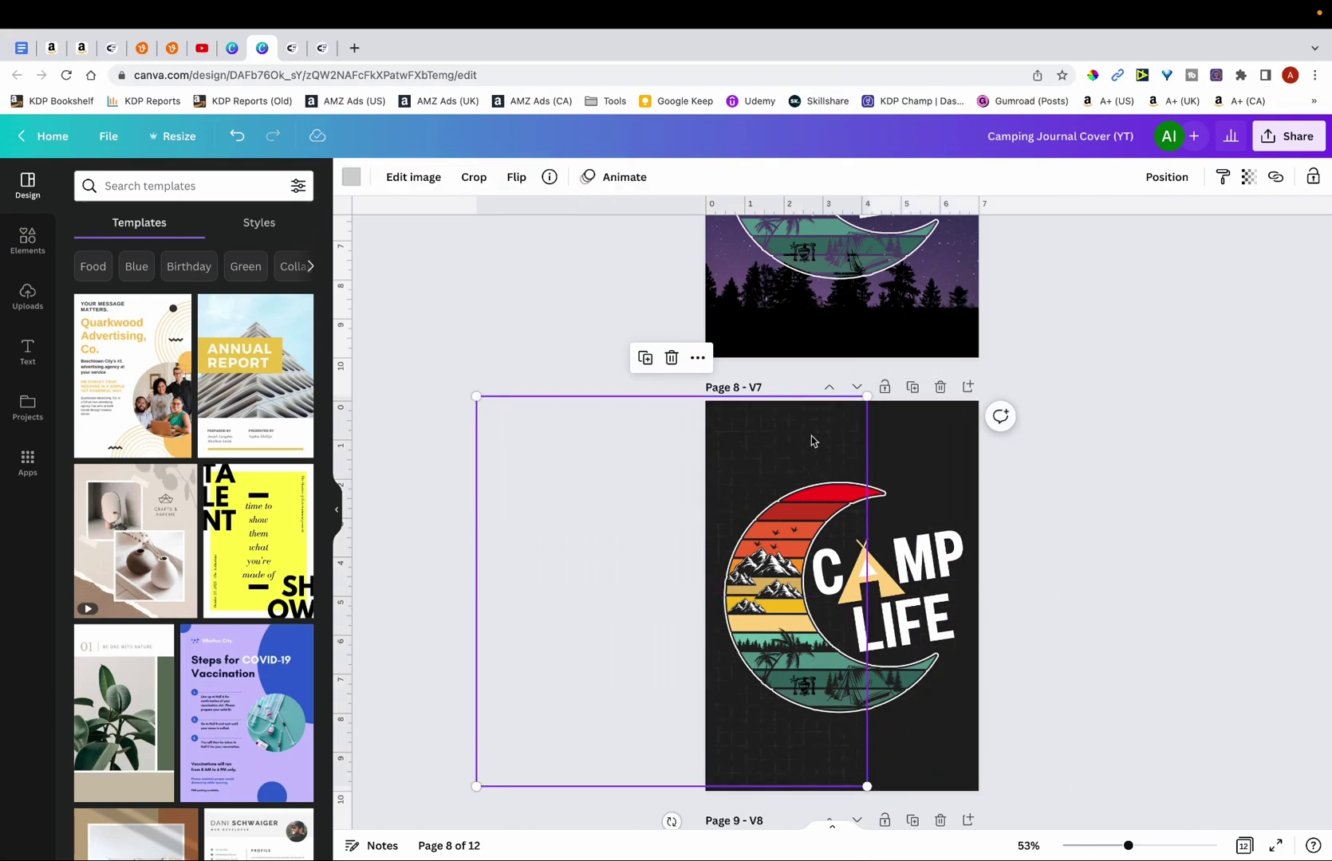
pyautogui.scroll(5, 807, 438)
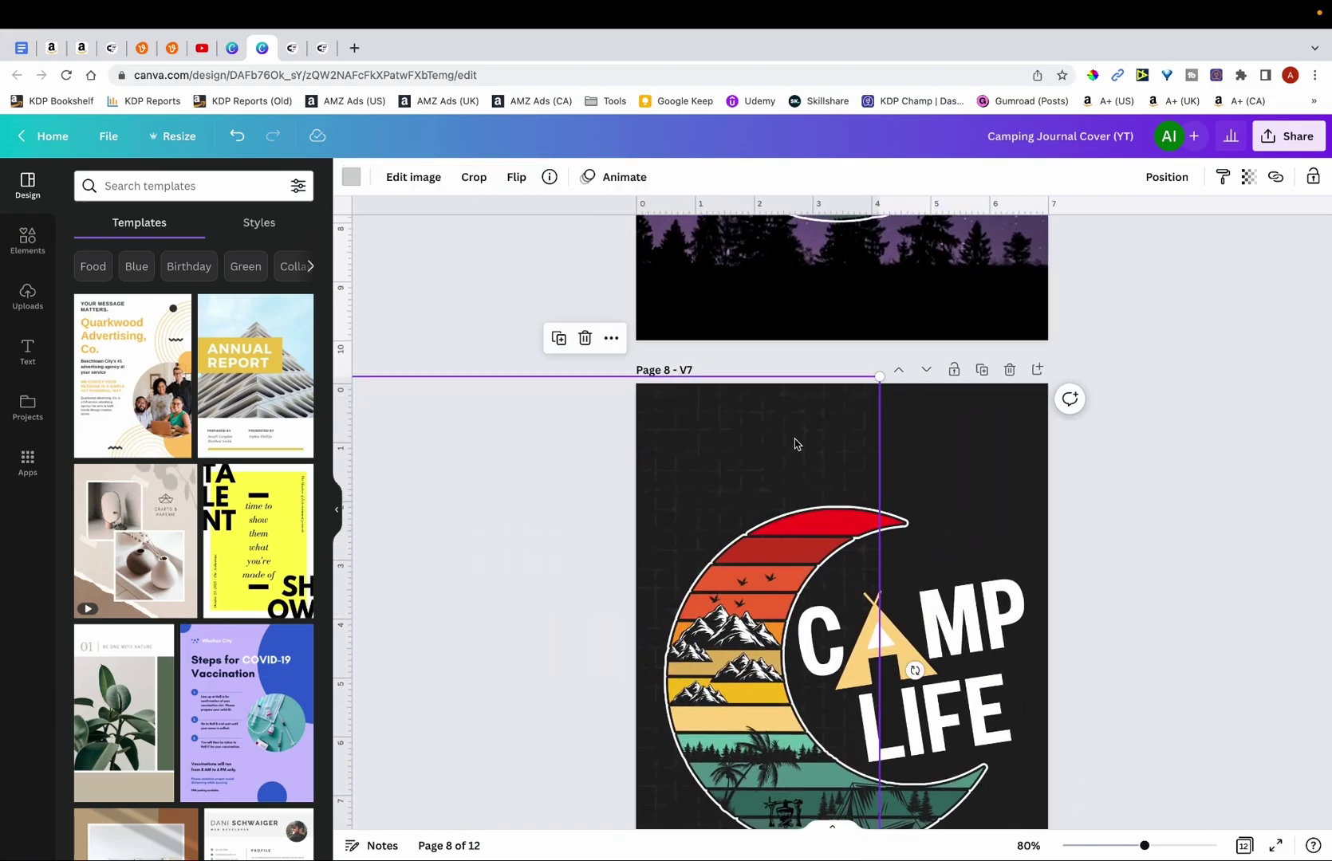
pyautogui.press('super+z')
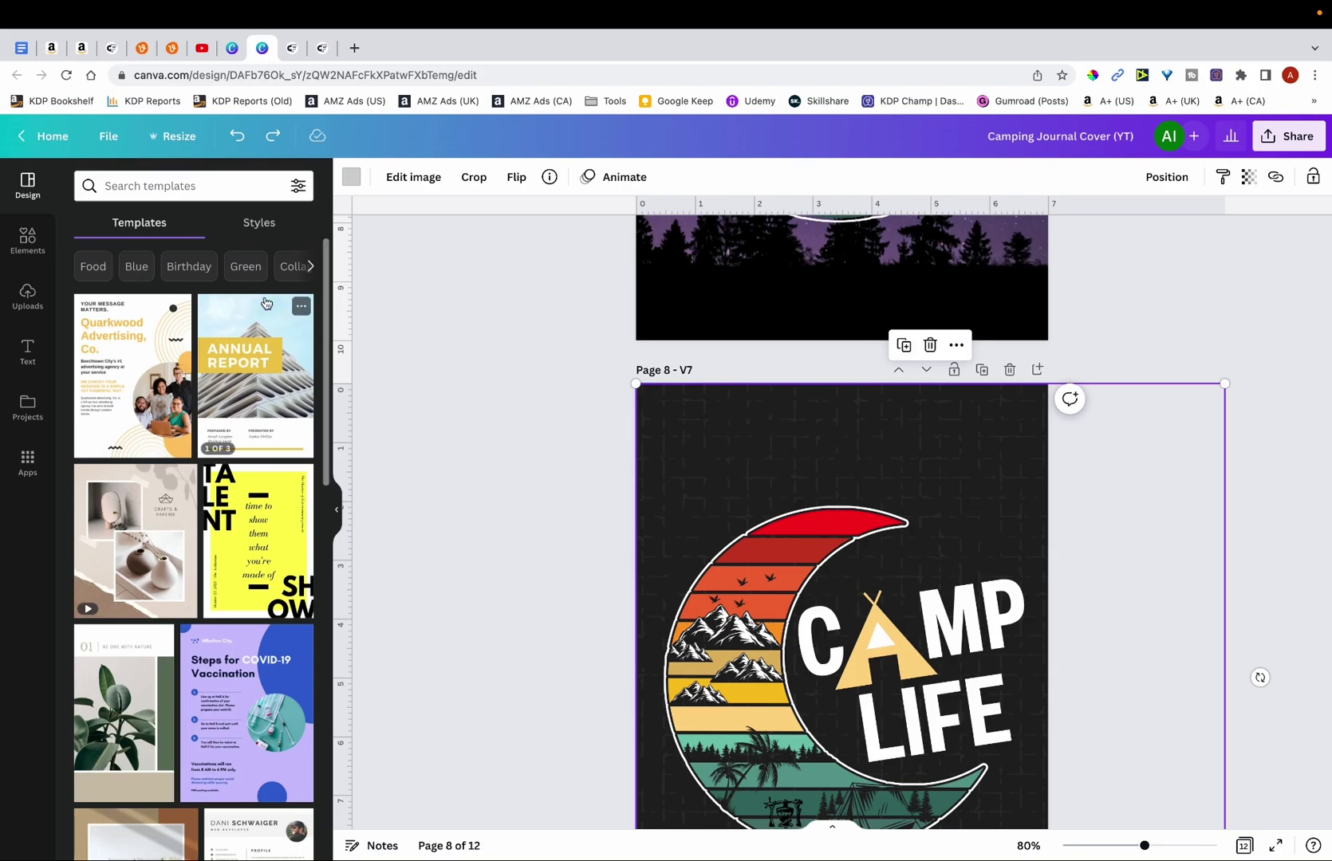
# Place the recently used PRO texture from Elements over the title, then delete it
pyautogui.click(50, 252)
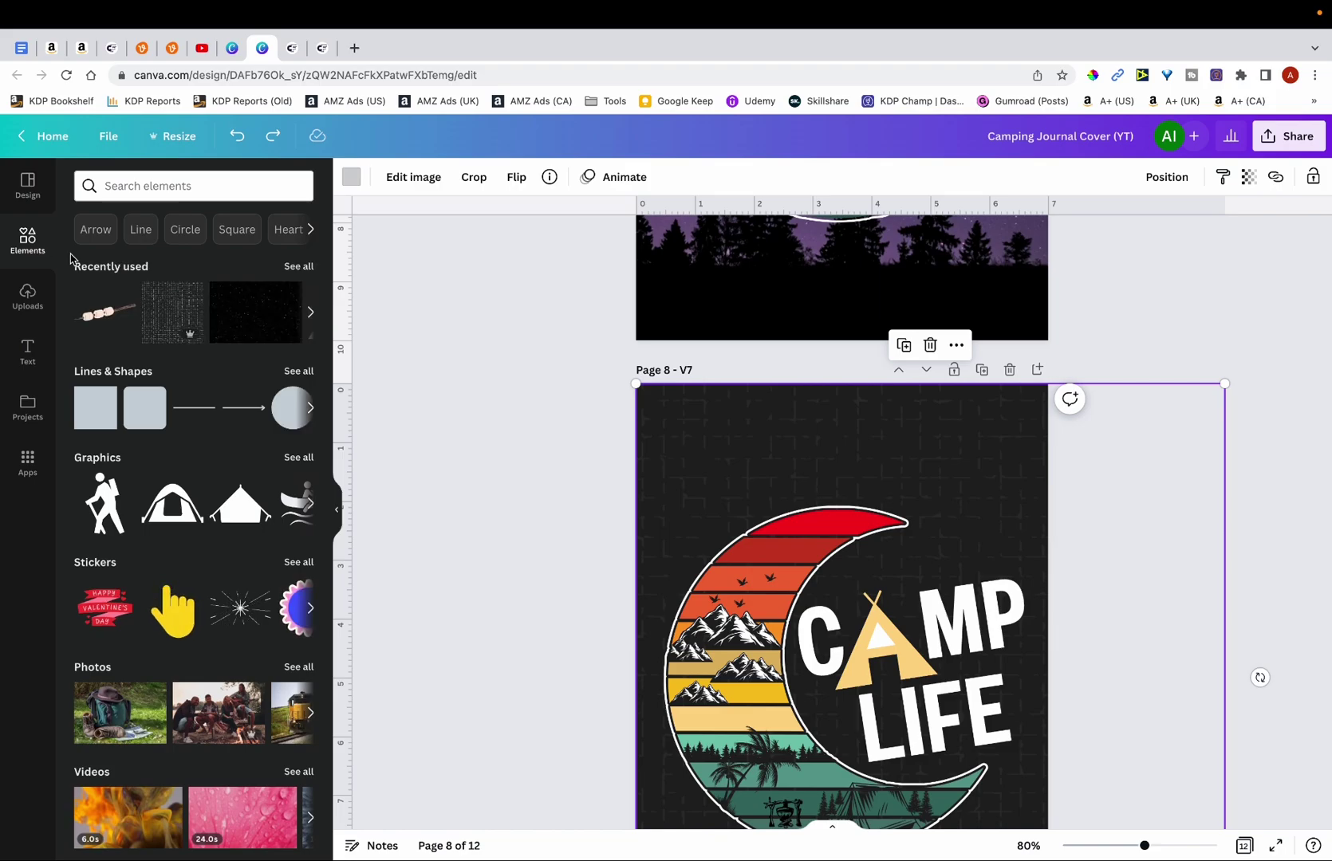
pyautogui.click(175, 310)
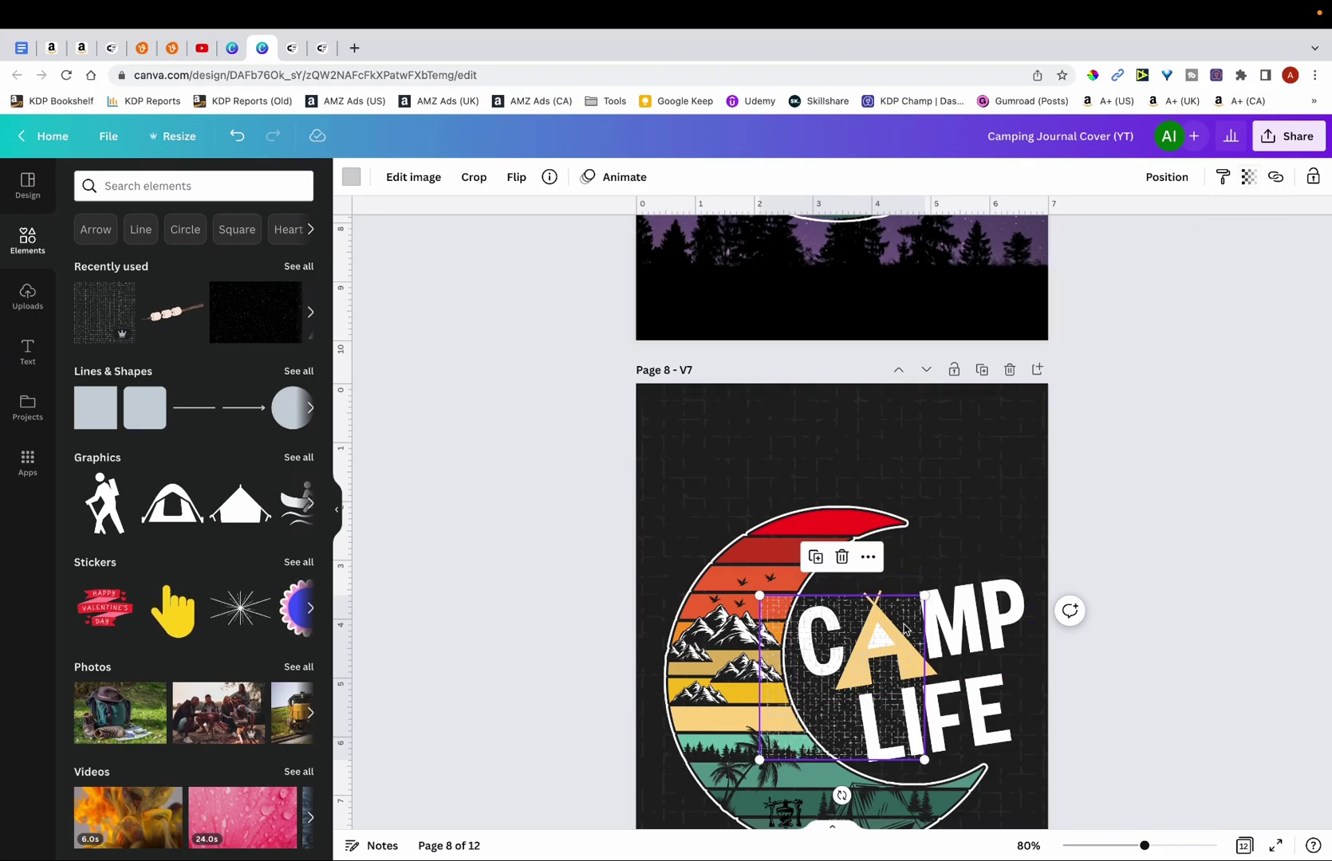
pyautogui.press('Delete')
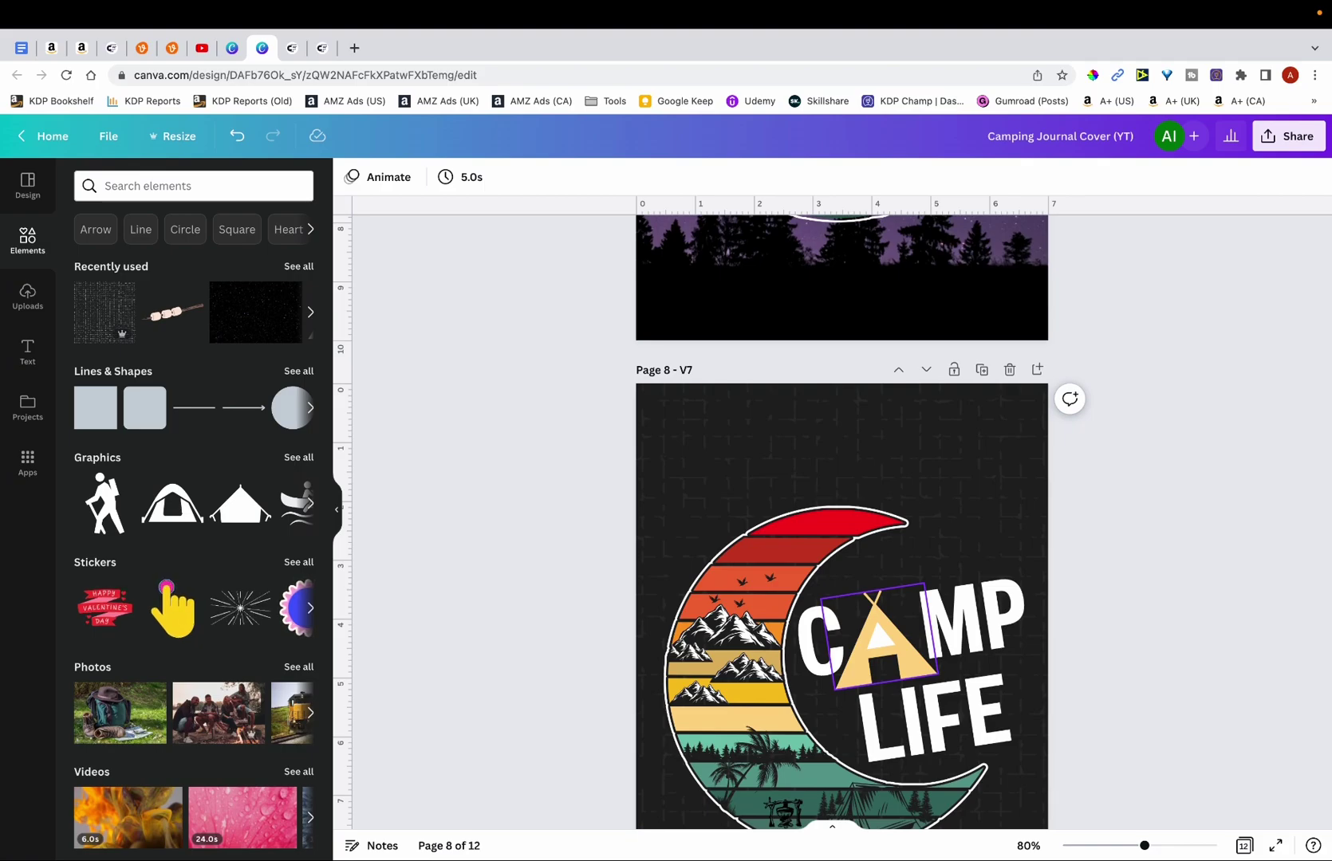
pyautogui.scroll(-5, 842, 518)
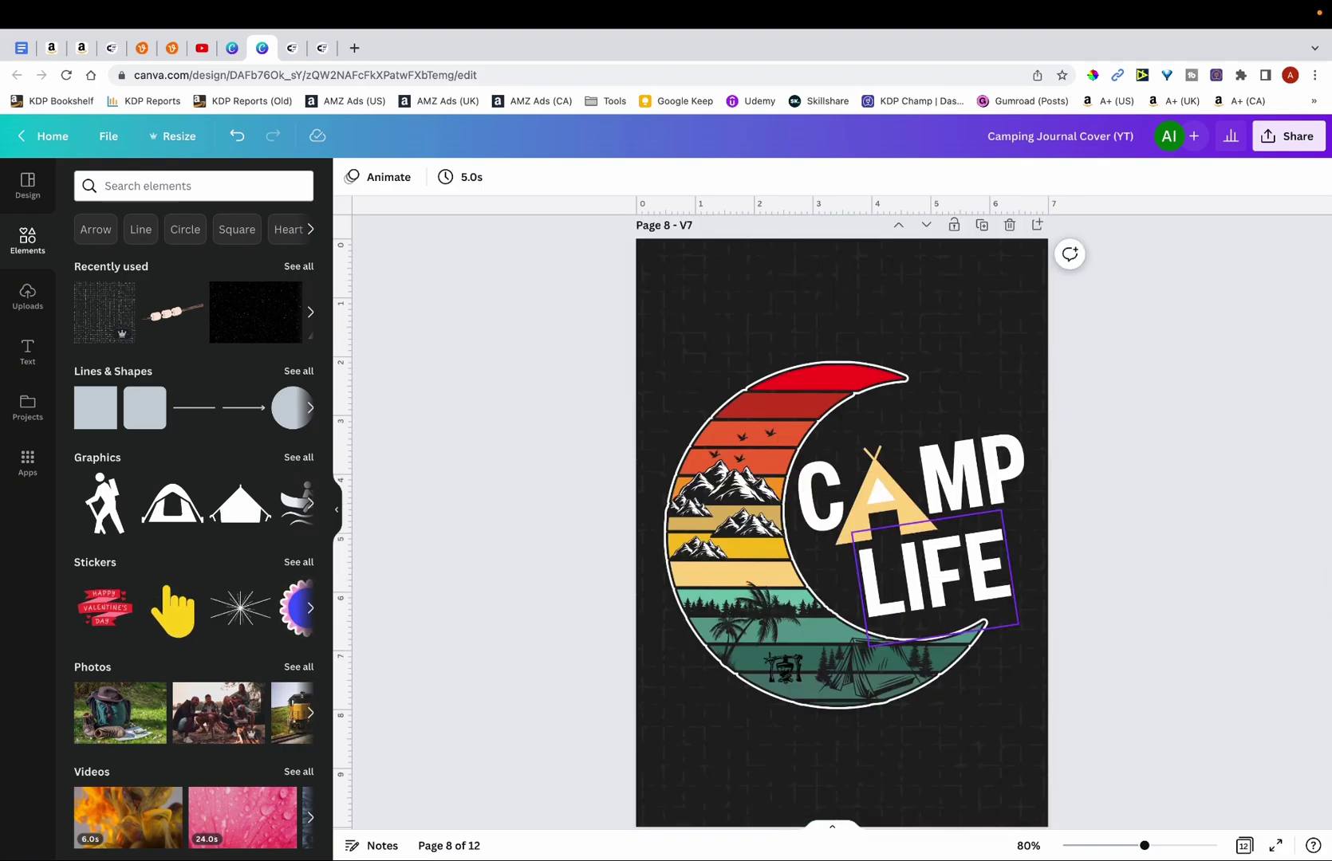
# Scroll through pages 9 and 10 to page 11 (V10) and select its red LIFE text
pyautogui.scroll(-3, 877, 622)
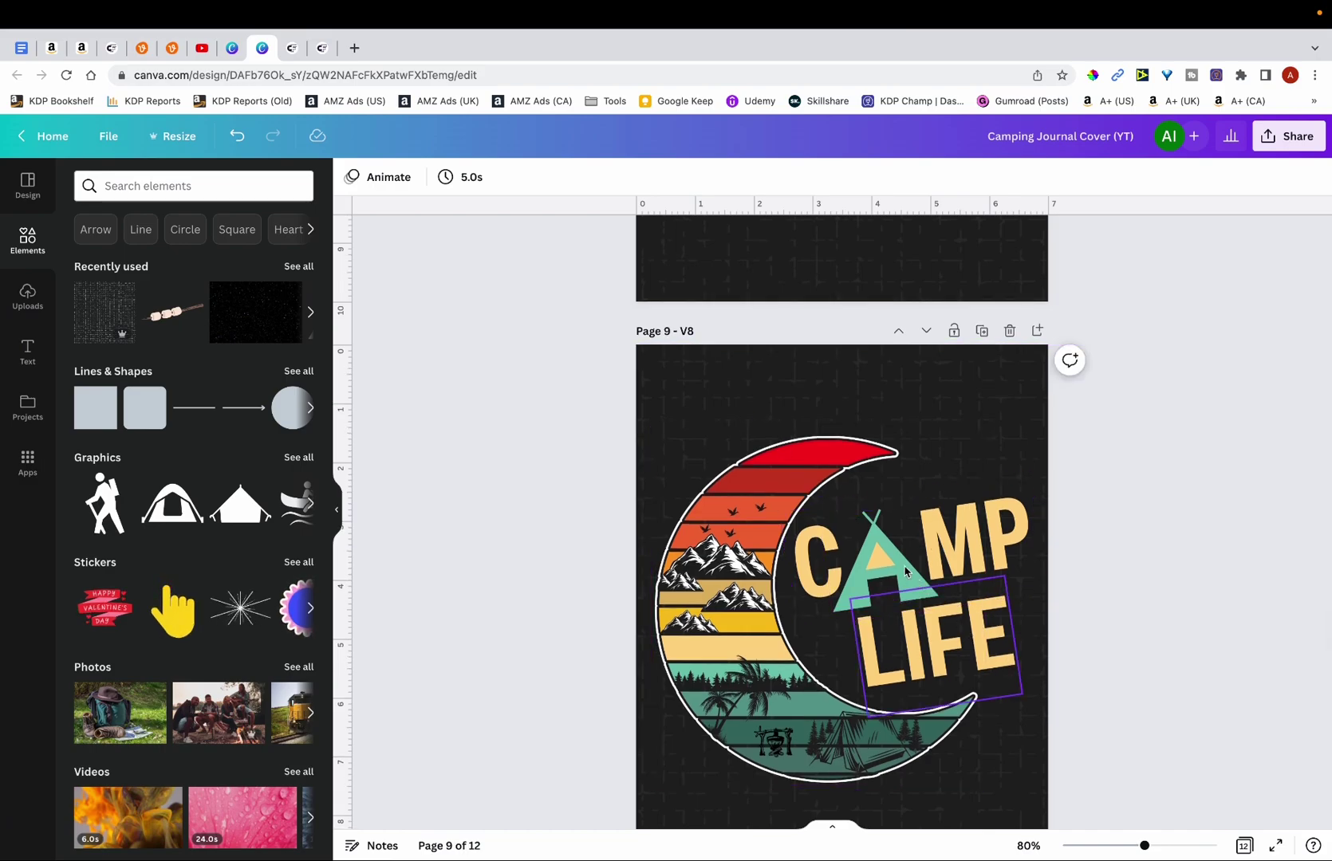
pyautogui.scroll(3, 903, 564)
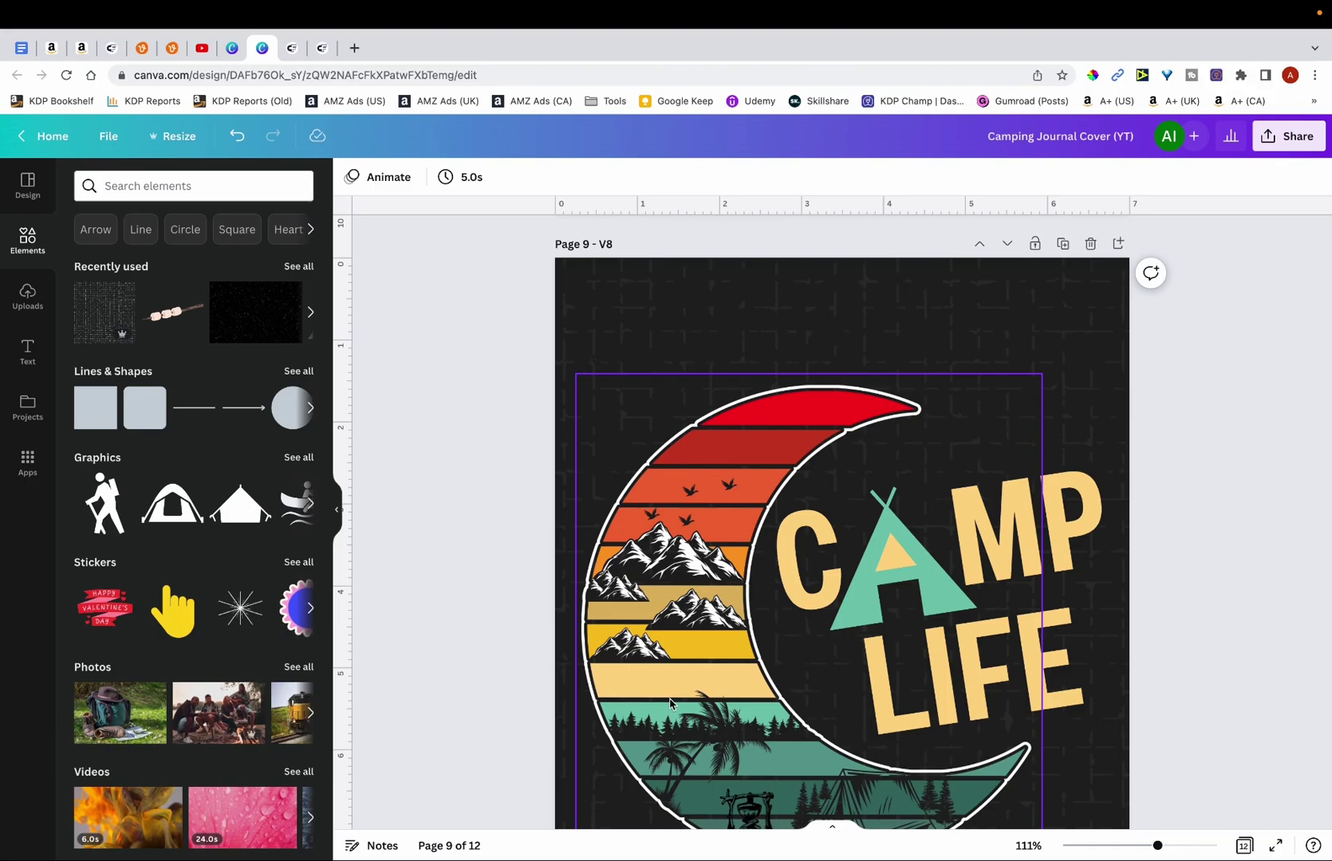
pyautogui.scroll(-3, 673, 703)
pyautogui.scroll(-8, 752, 602)
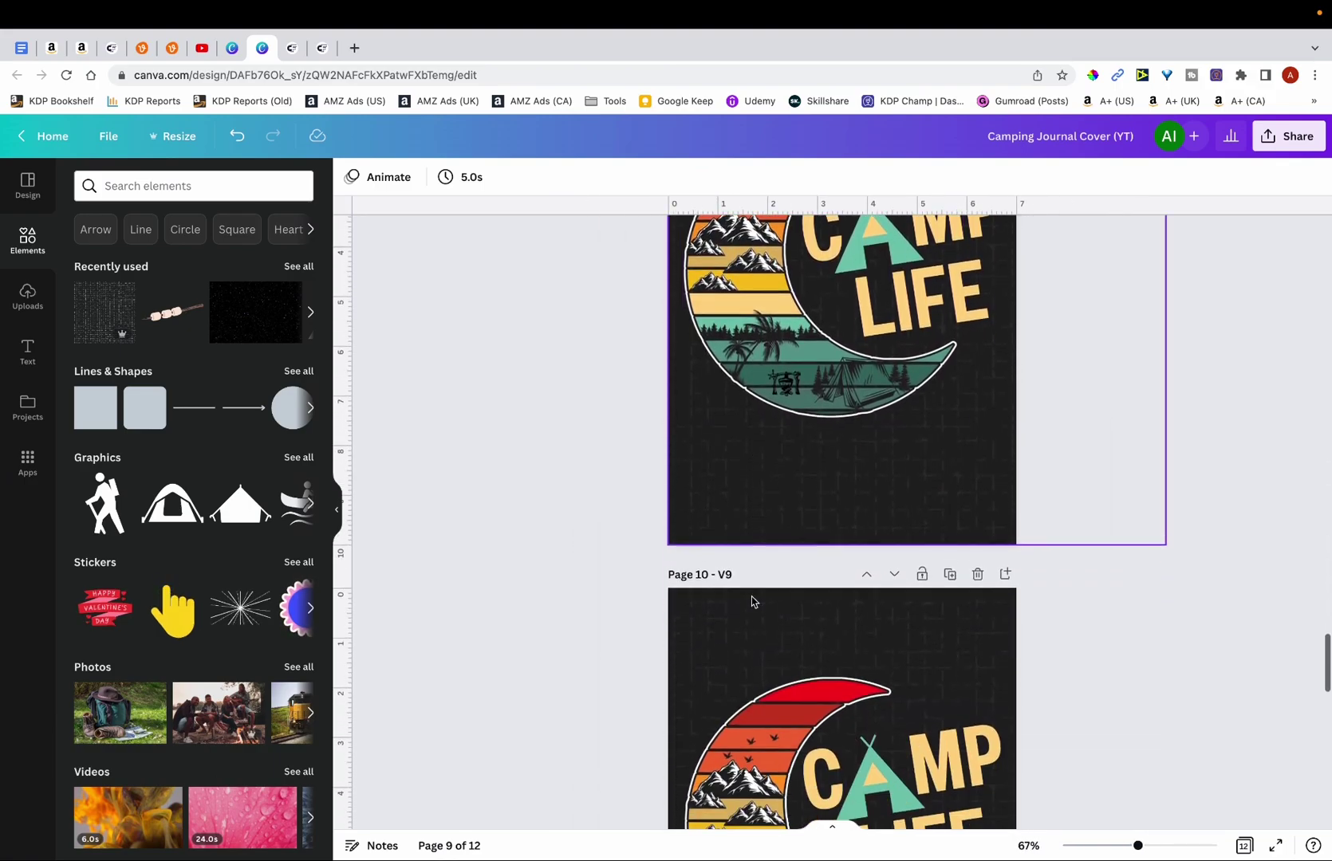
pyautogui.scroll(-1, 752, 602)
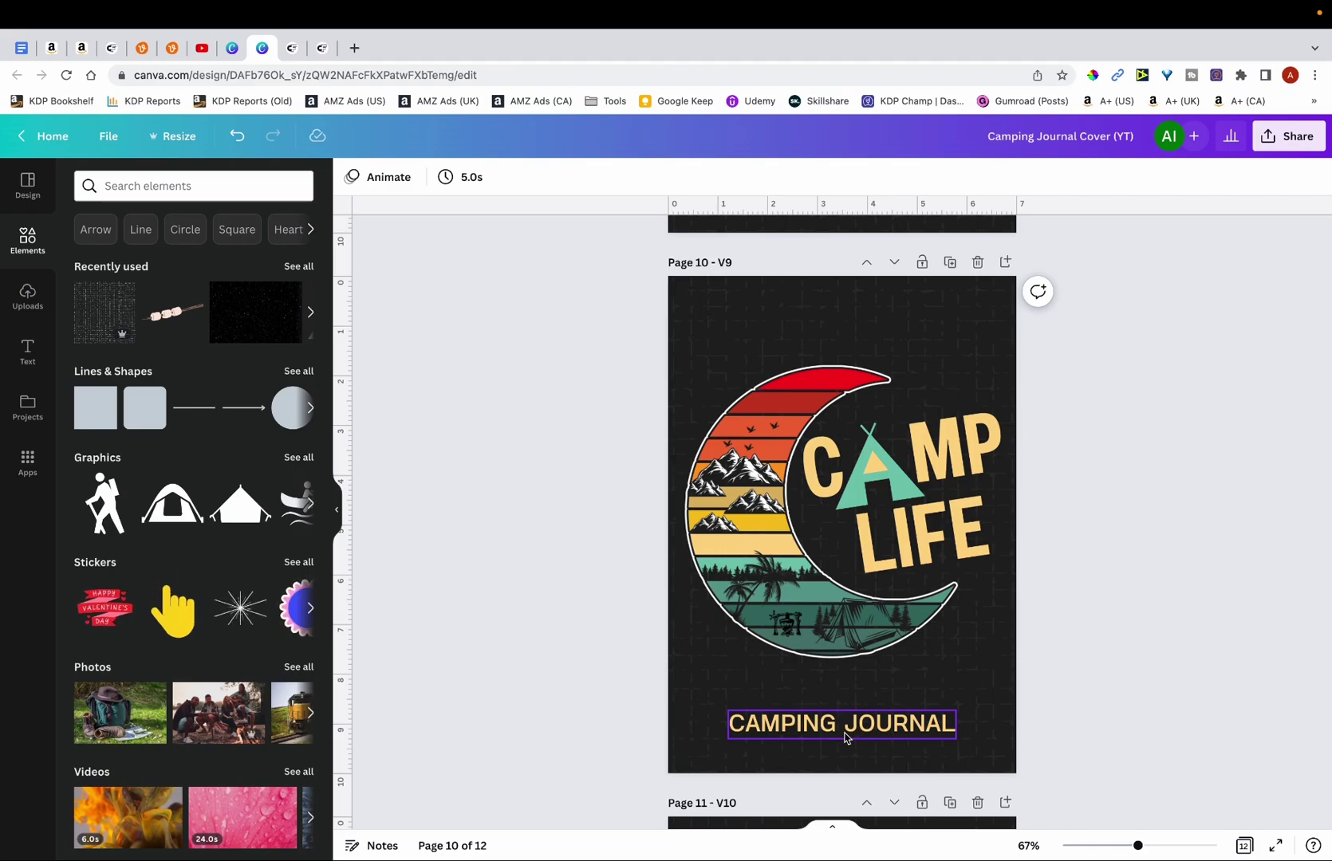
pyautogui.scroll(3, 845, 737)
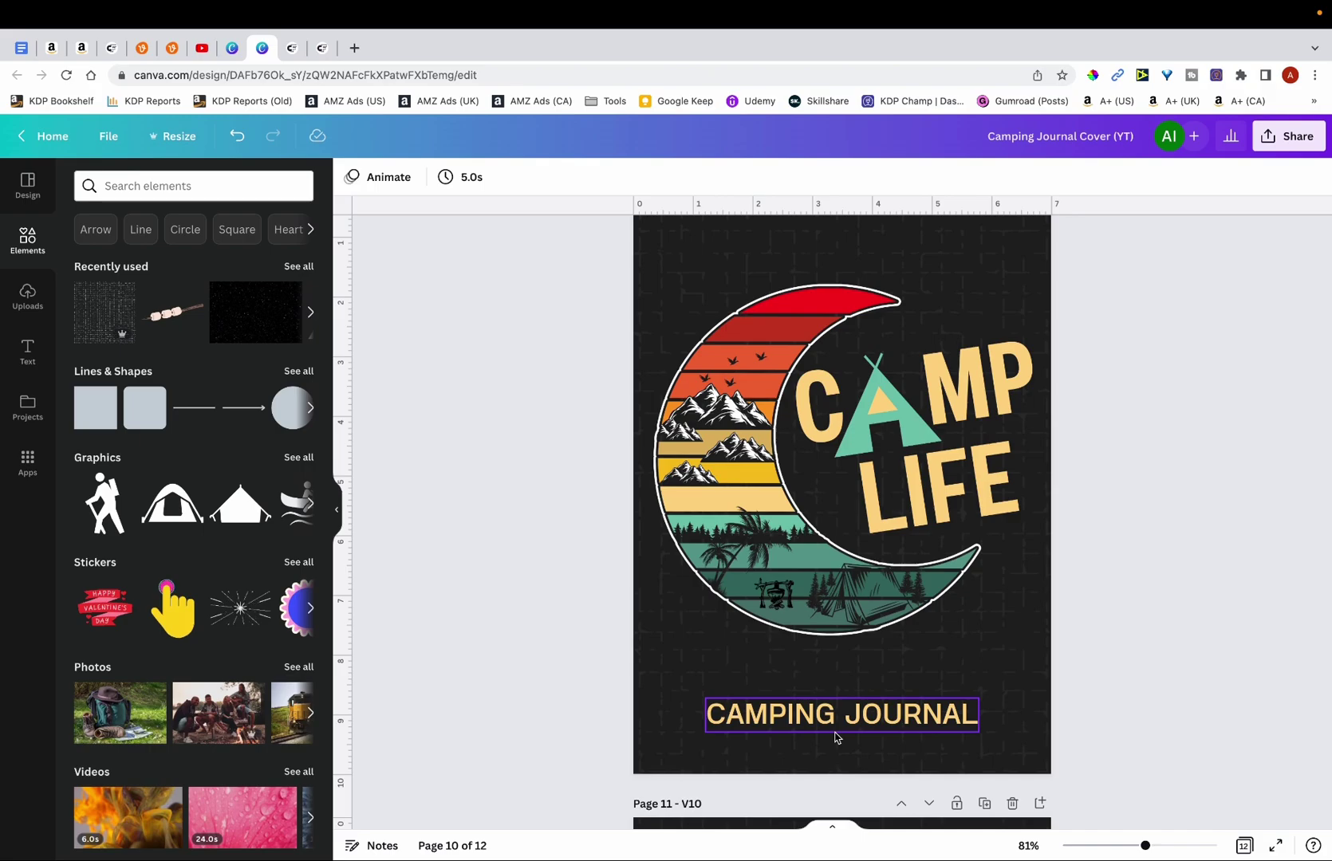
pyautogui.scroll(-3, 814, 730)
pyautogui.scroll(-5, 814, 729)
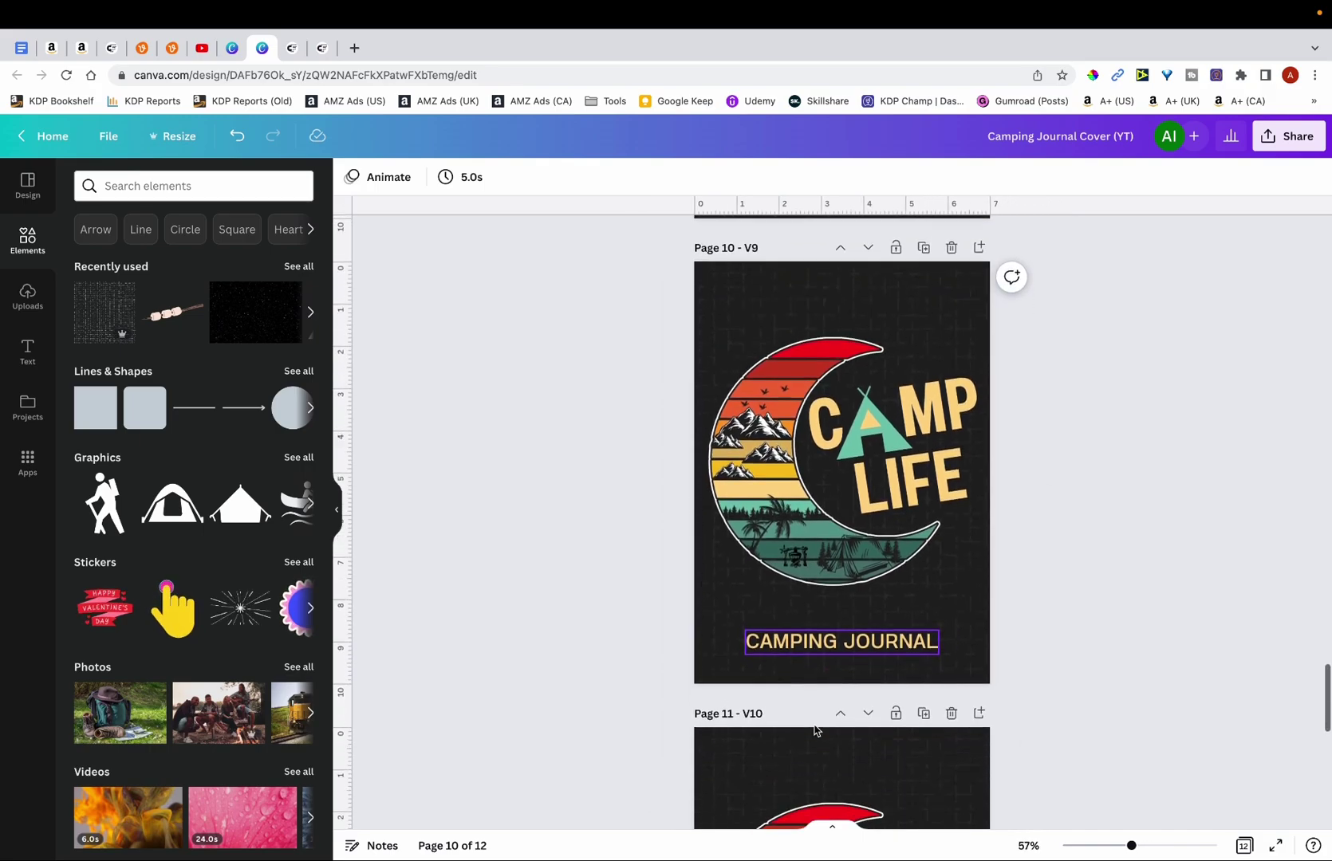
pyautogui.scroll(-2, 814, 730)
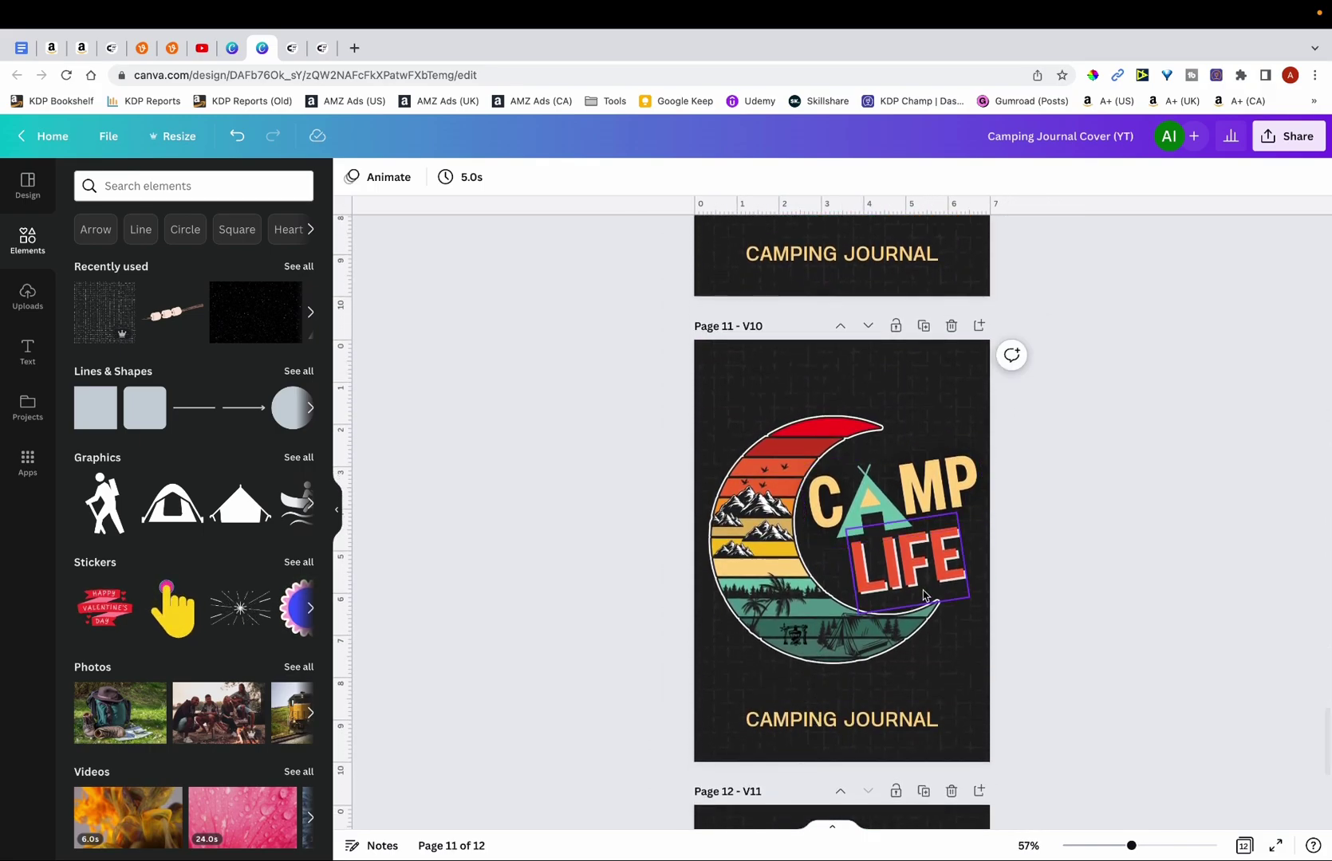
pyautogui.scroll(4, 922, 590)
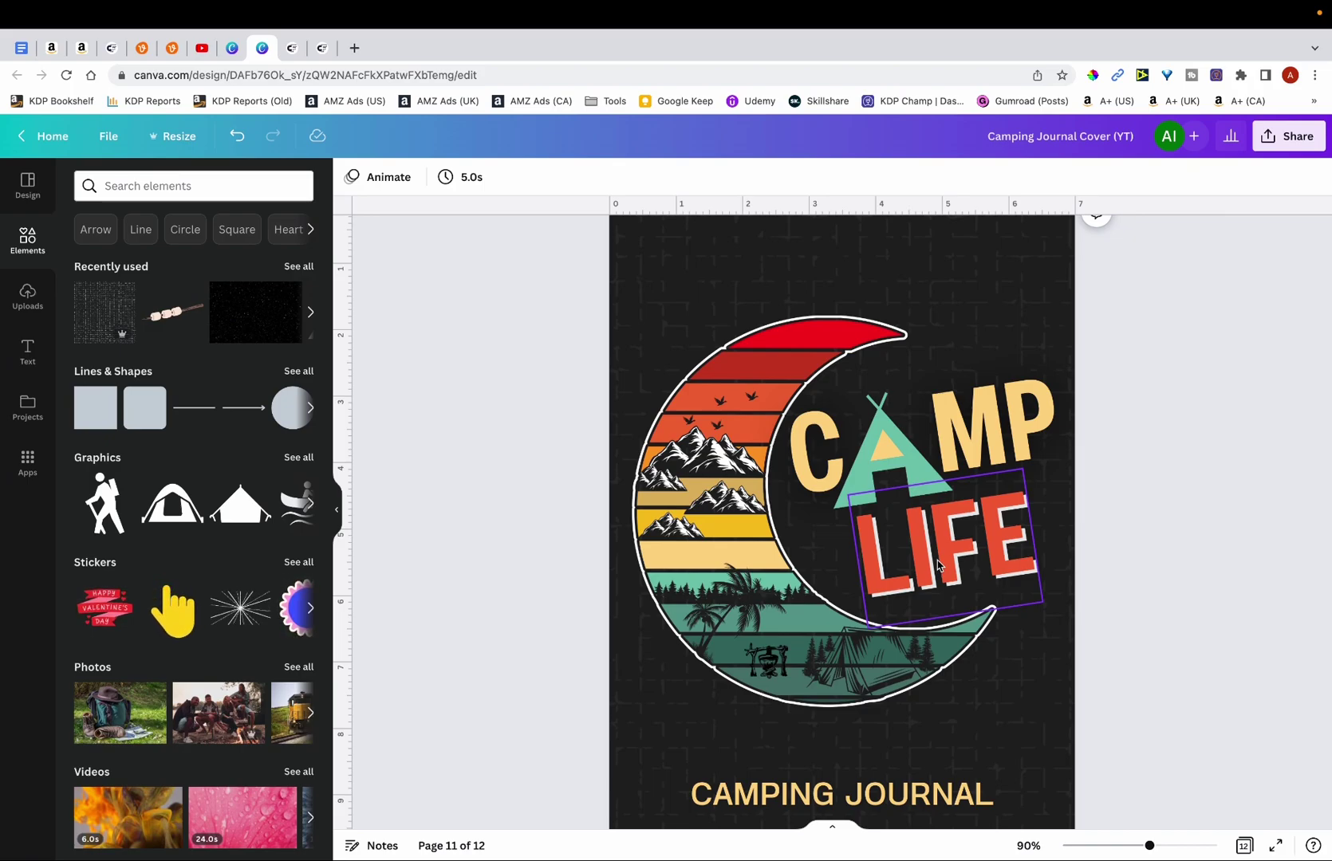
pyautogui.click(938, 560)
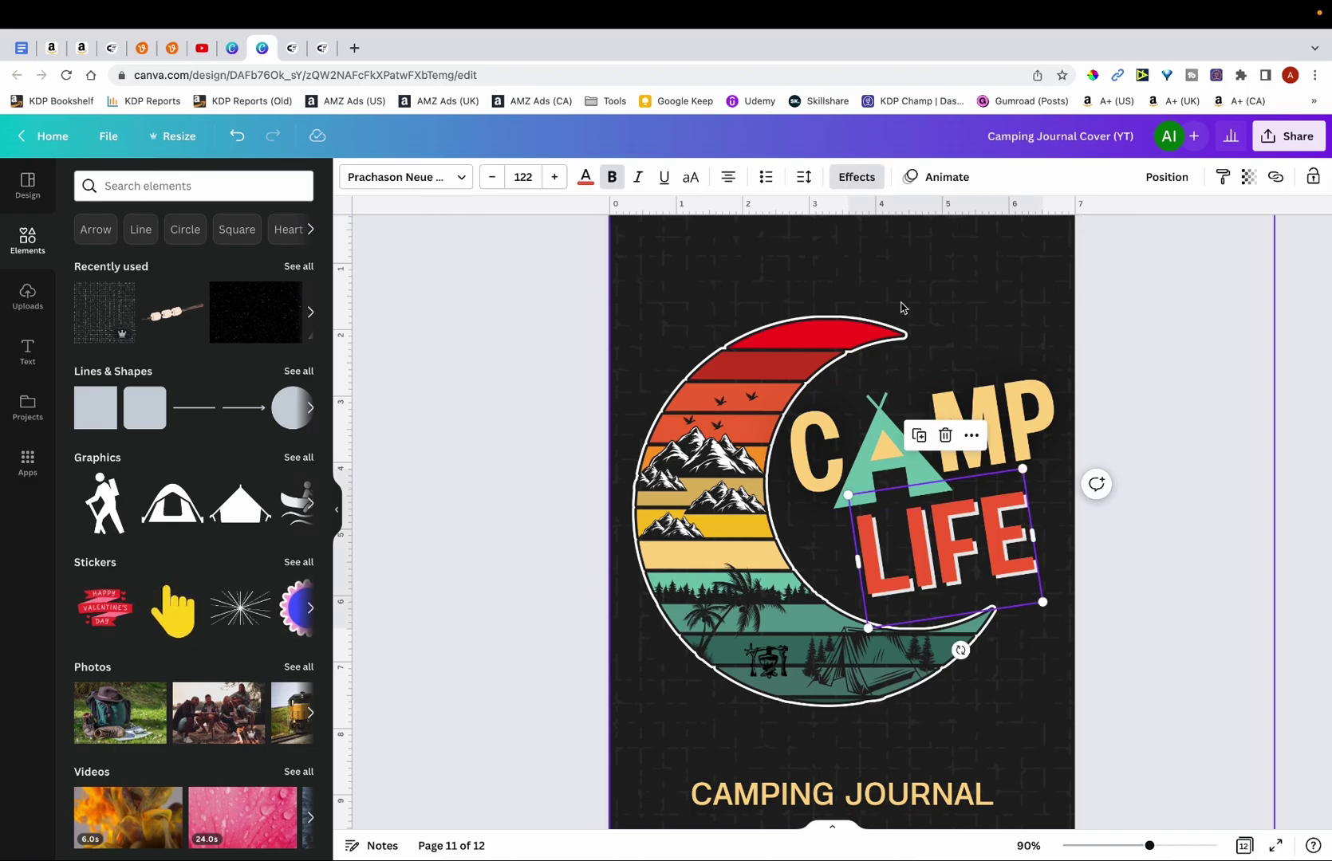
pyautogui.click(856, 178)
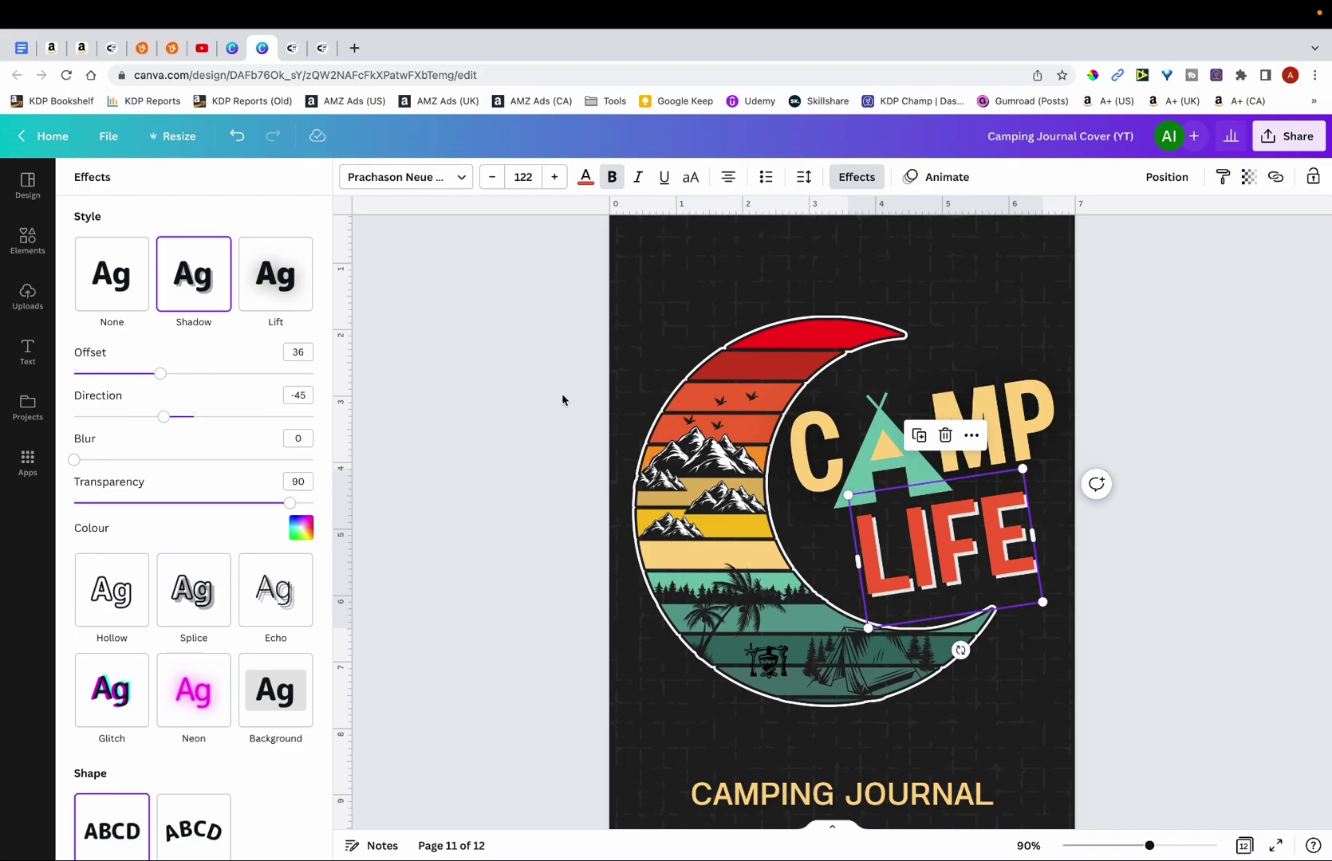
pyautogui.scroll(-3, 563, 399)
pyautogui.scroll(-10, 562, 399)
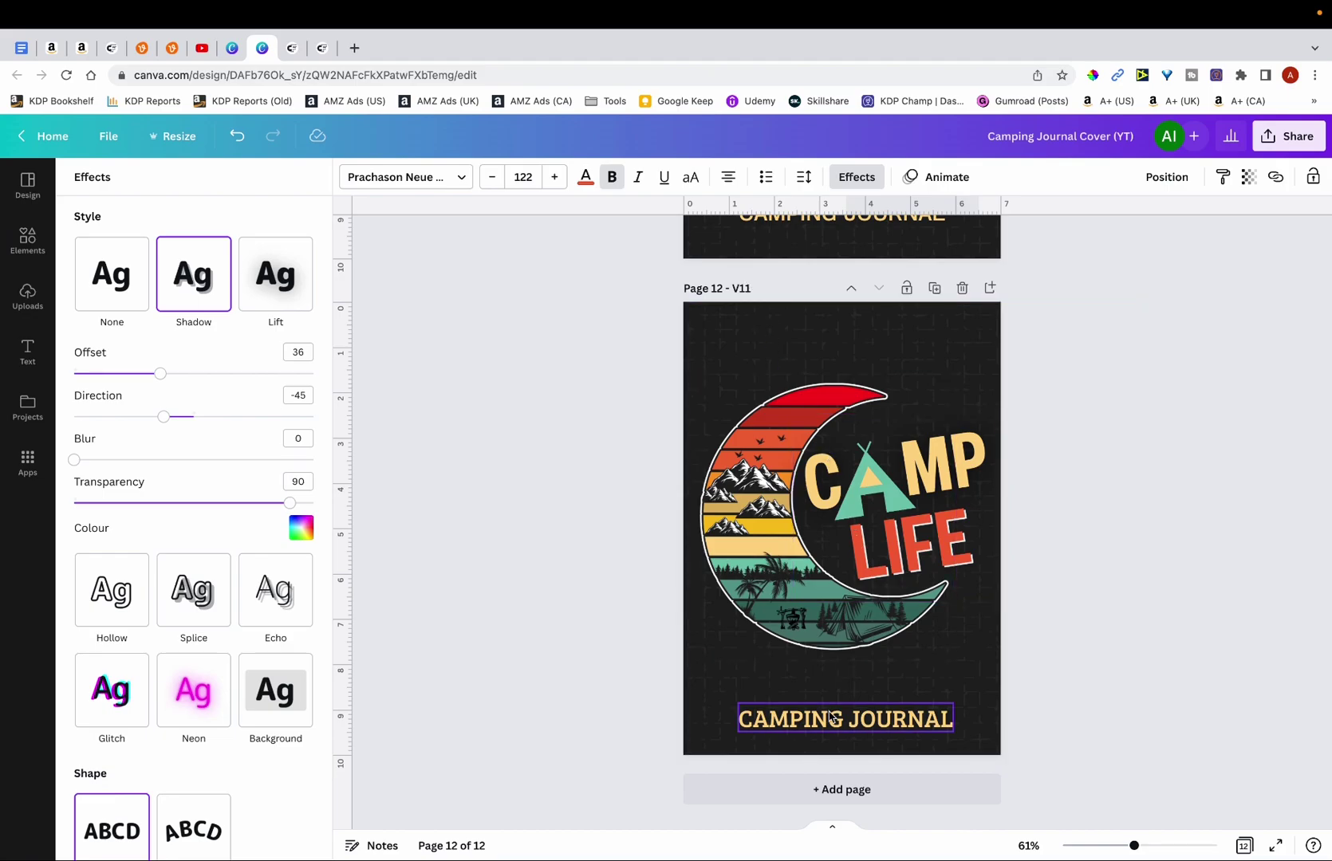
pyautogui.scroll(5, 830, 718)
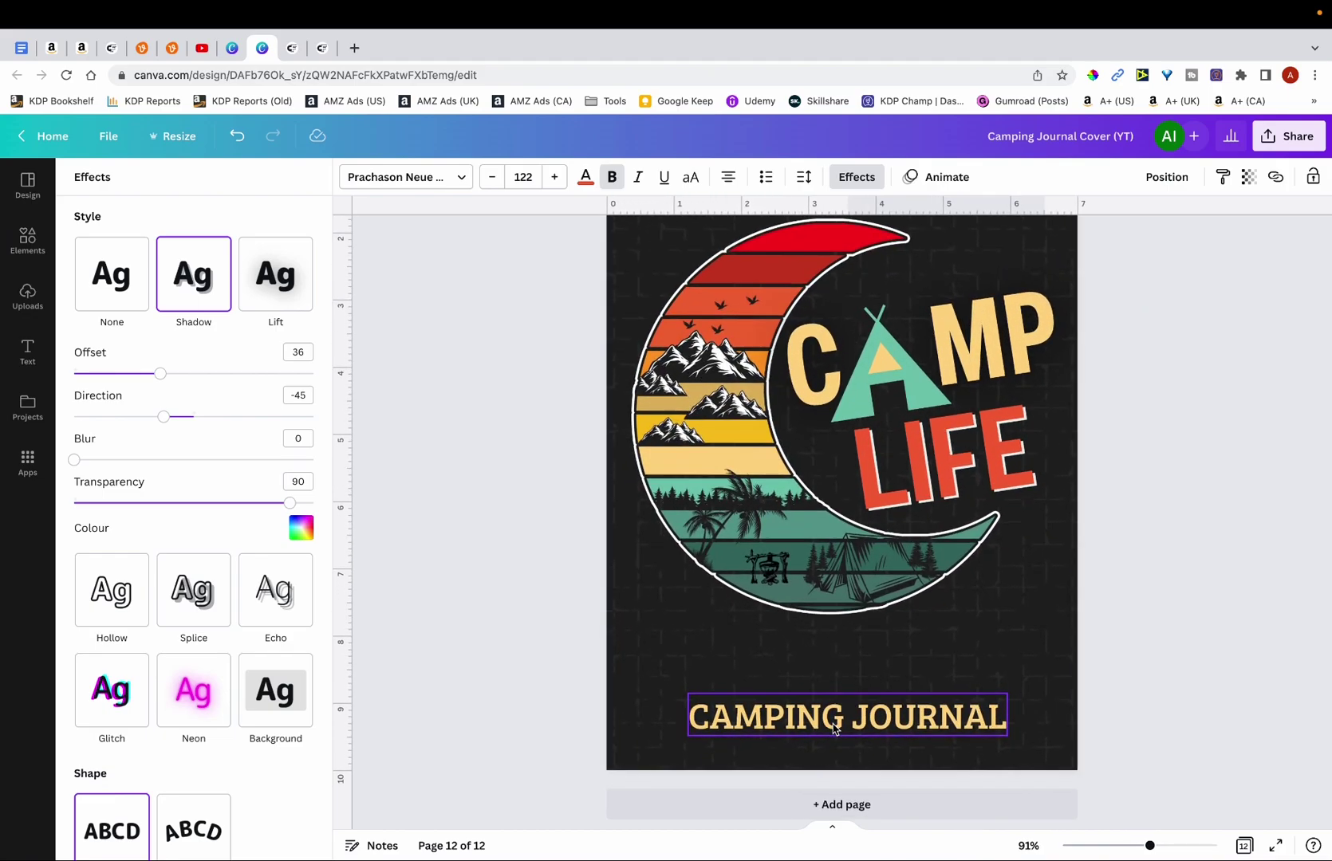
pyautogui.click(834, 728)
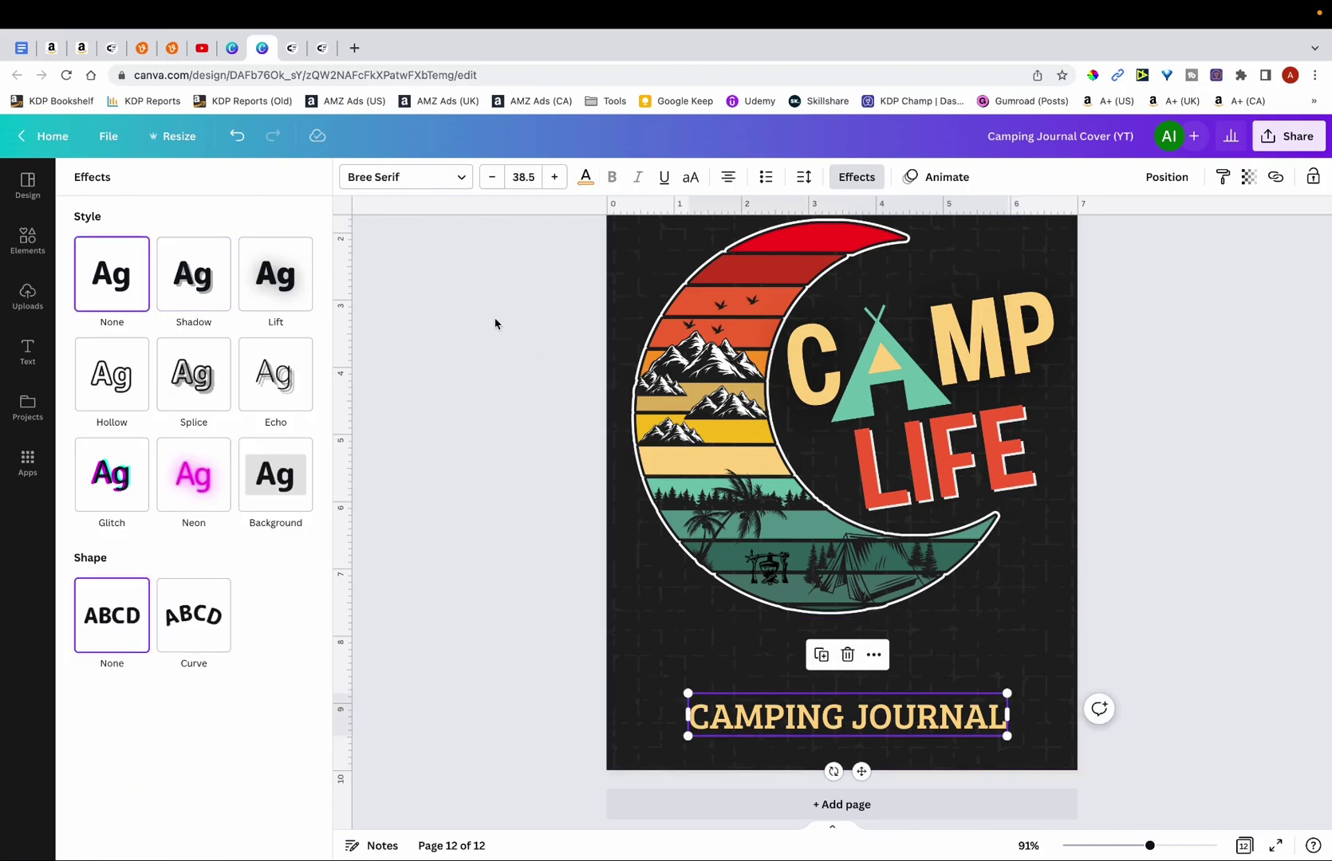
pyautogui.press('Escape')
pyautogui.scroll(-3, 797, 478)
# Scroll up to pages 1 and 2, then back down to the final page 12
pyautogui.scroll(5, 989, 573)
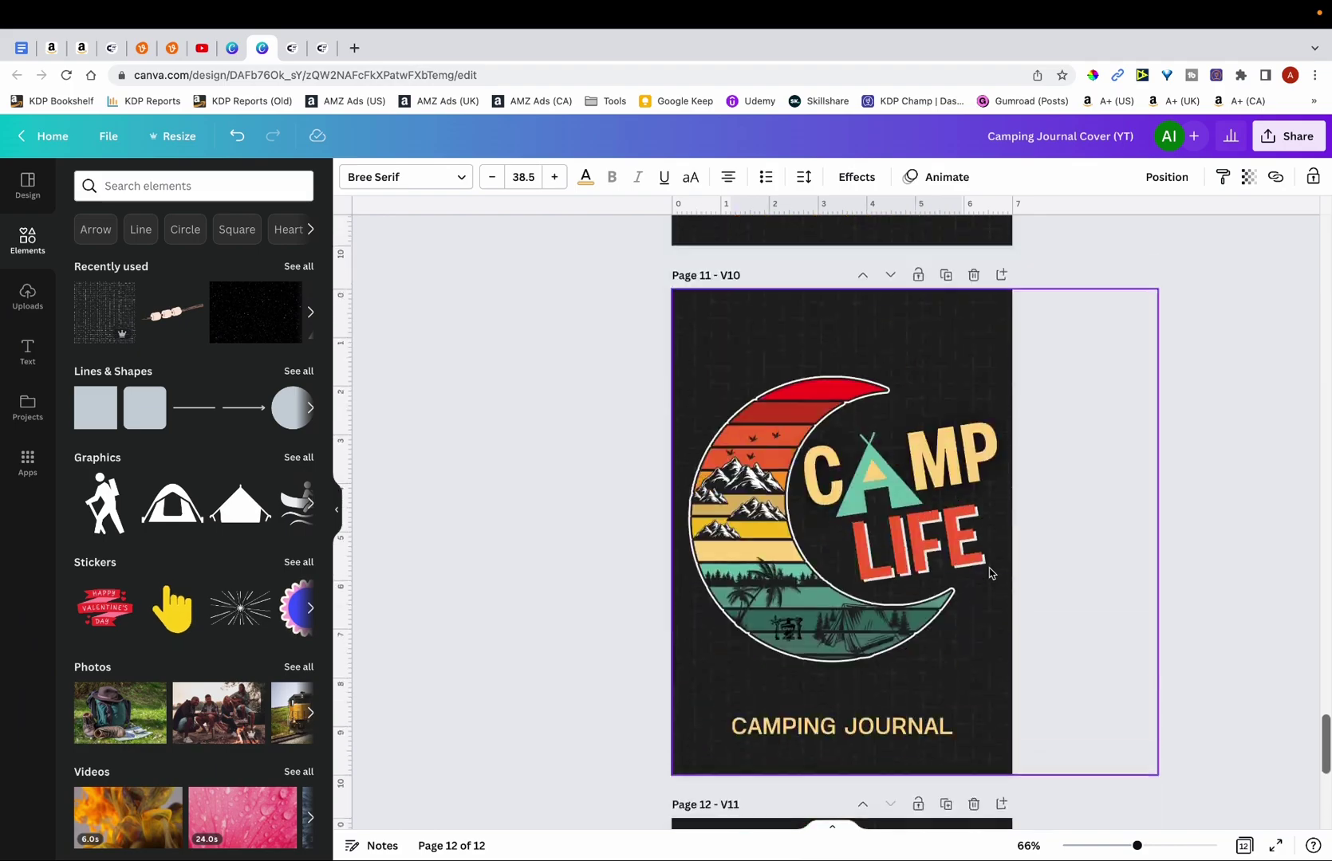
pyautogui.scroll(20, 988, 573)
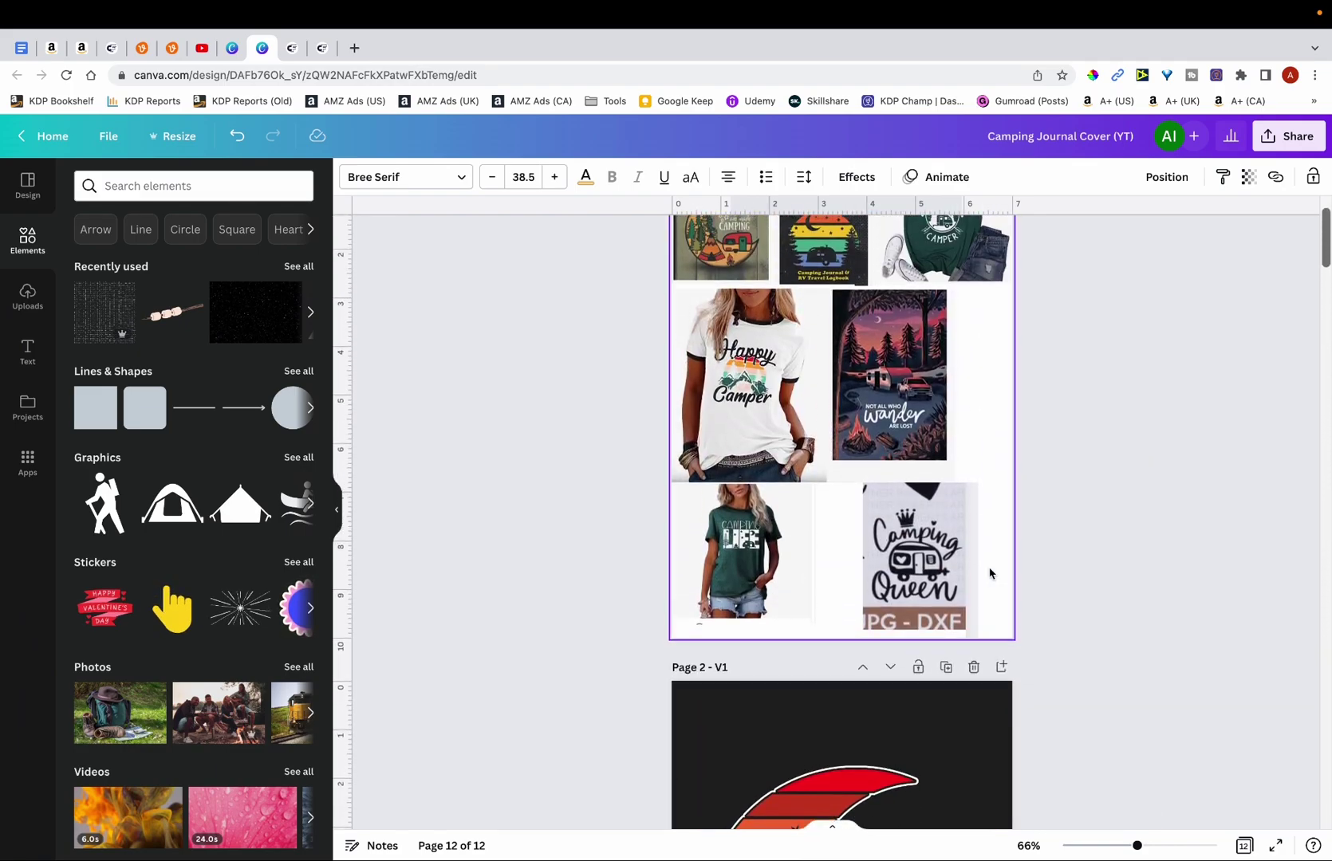
pyautogui.scroll(-6, 988, 572)
pyautogui.scroll(1, 989, 573)
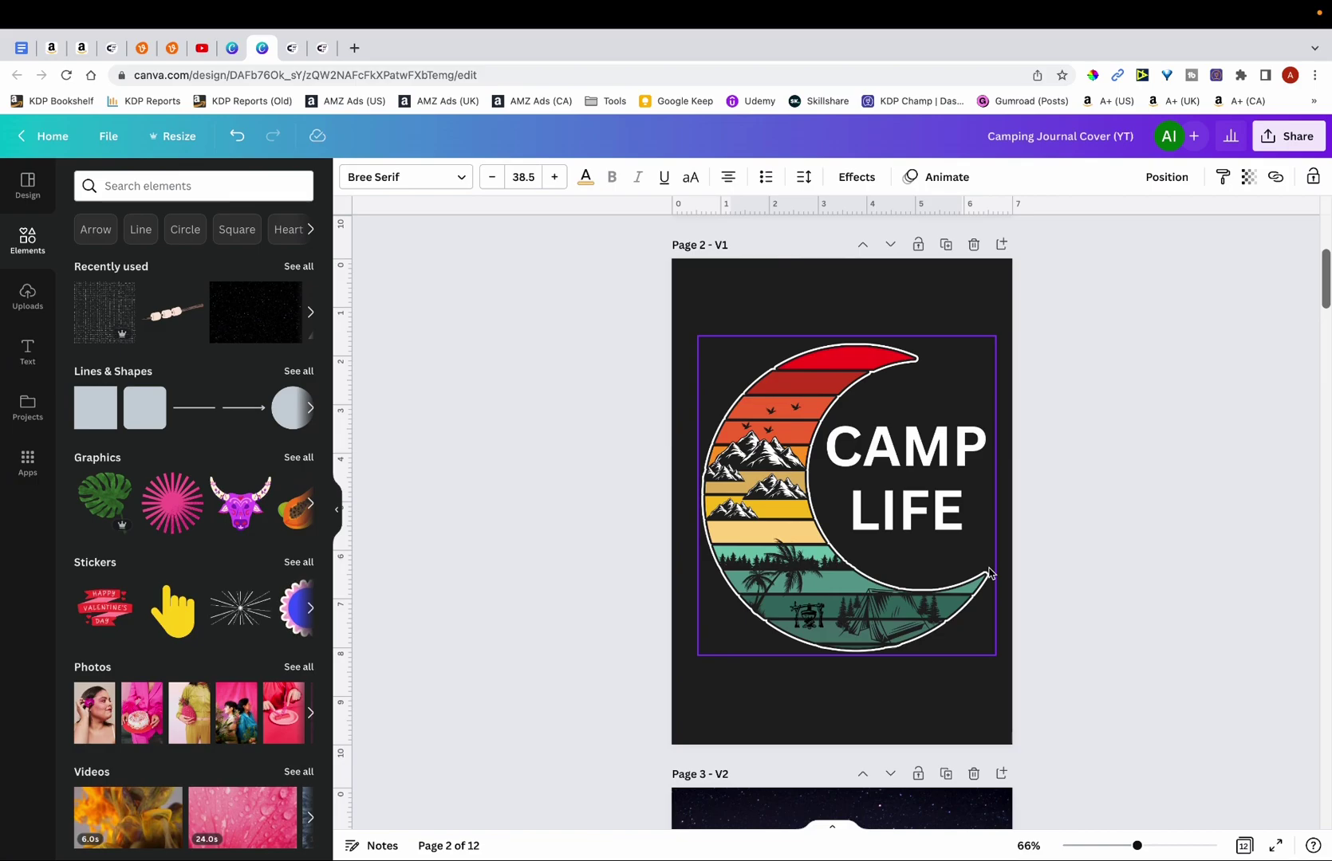
pyautogui.scroll(-15, 989, 572)
pyautogui.scroll(-20, 988, 573)
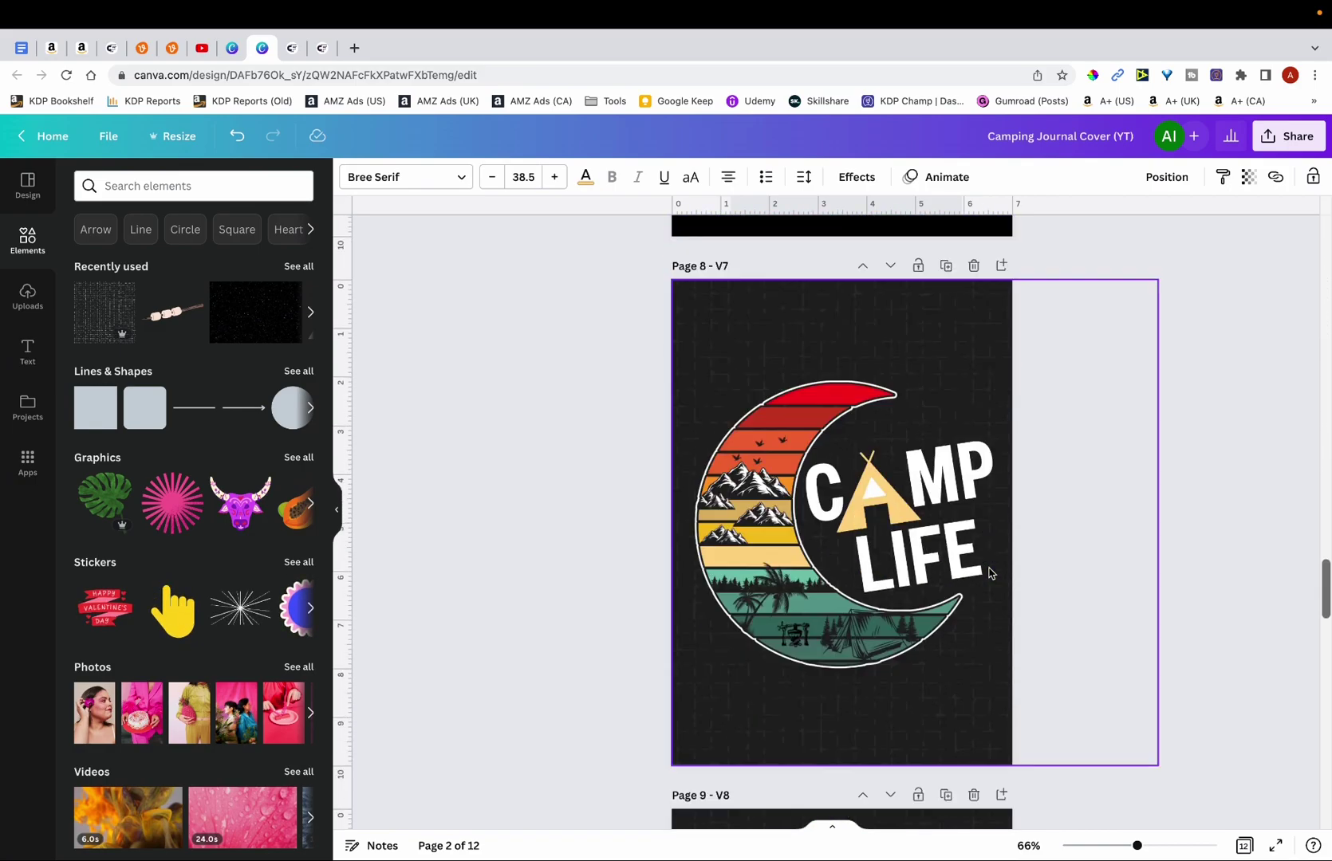
pyautogui.scroll(-4, 989, 573)
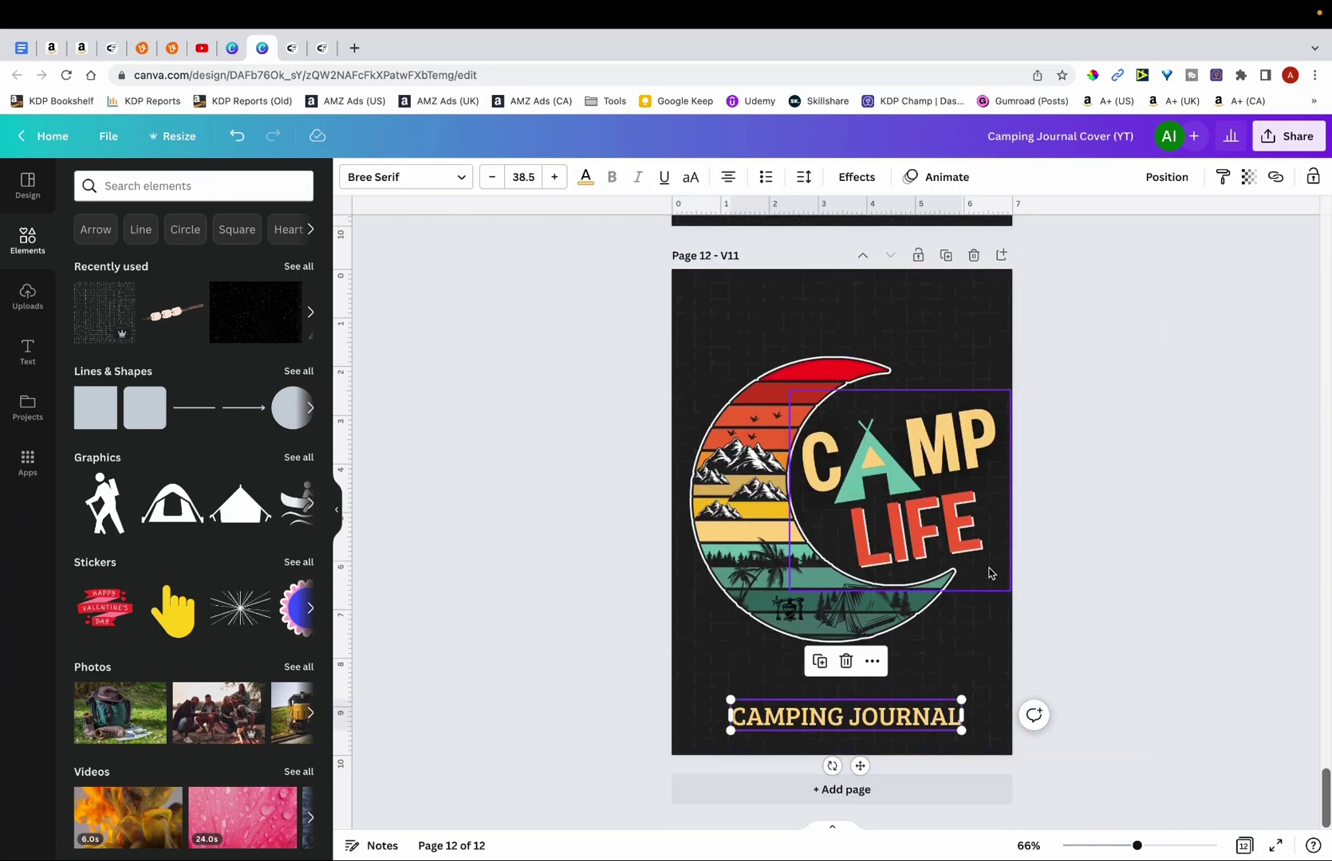